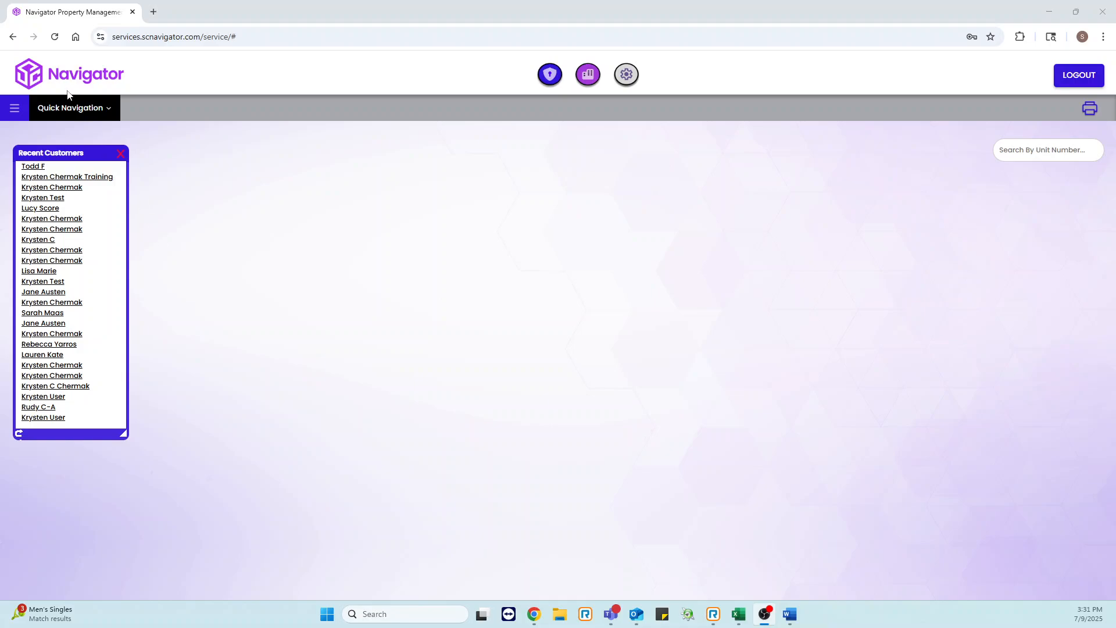
Step: Open the Bank Register from the Financials section of the main menu
left_click(81, 108)
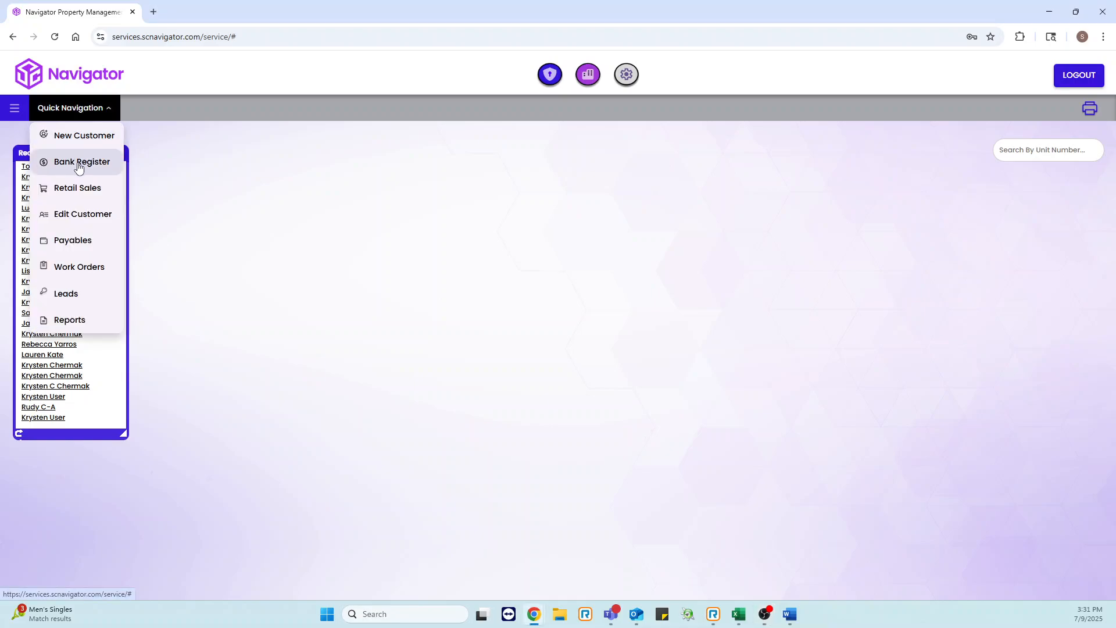
left_click(15, 108)
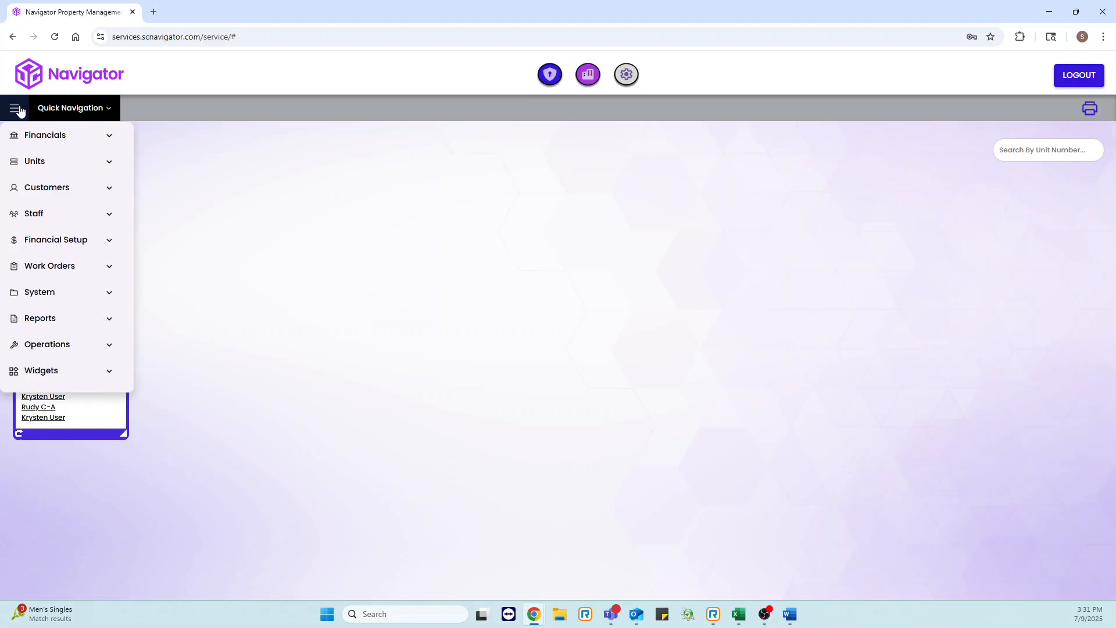
left_click(44, 136)
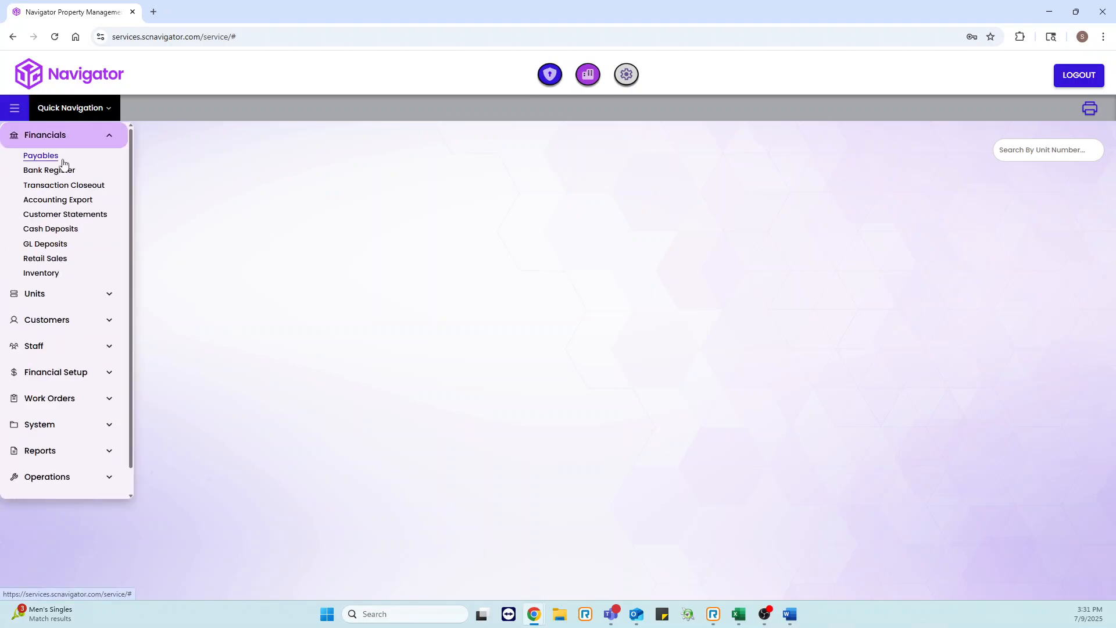
left_click(63, 171)
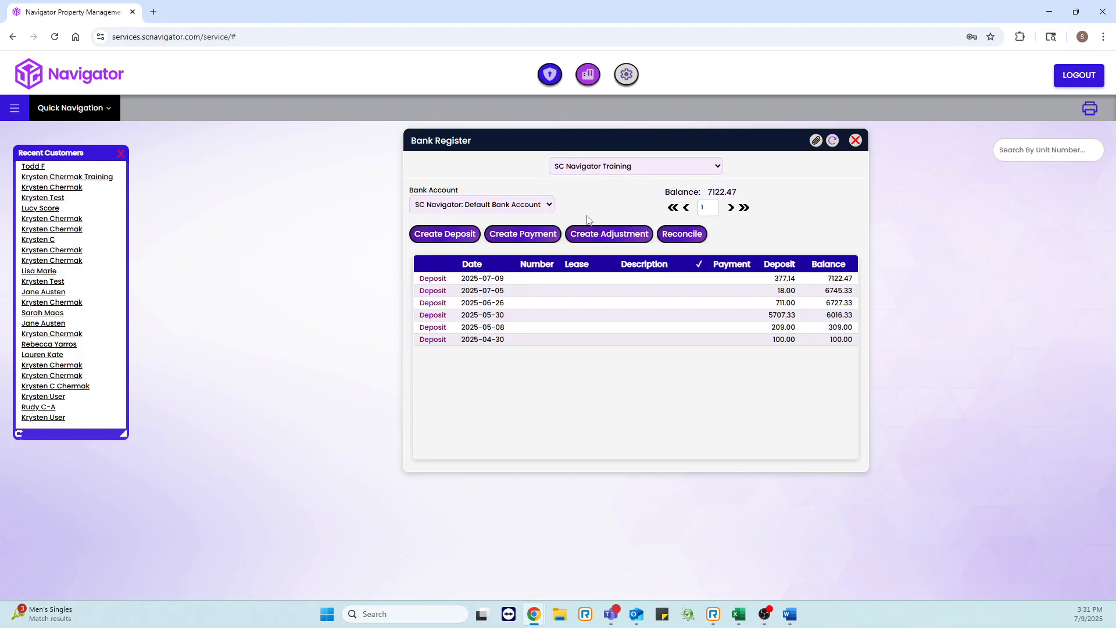
Step: Review the company and bank account choices available in the Bank Register
left_click(662, 171)
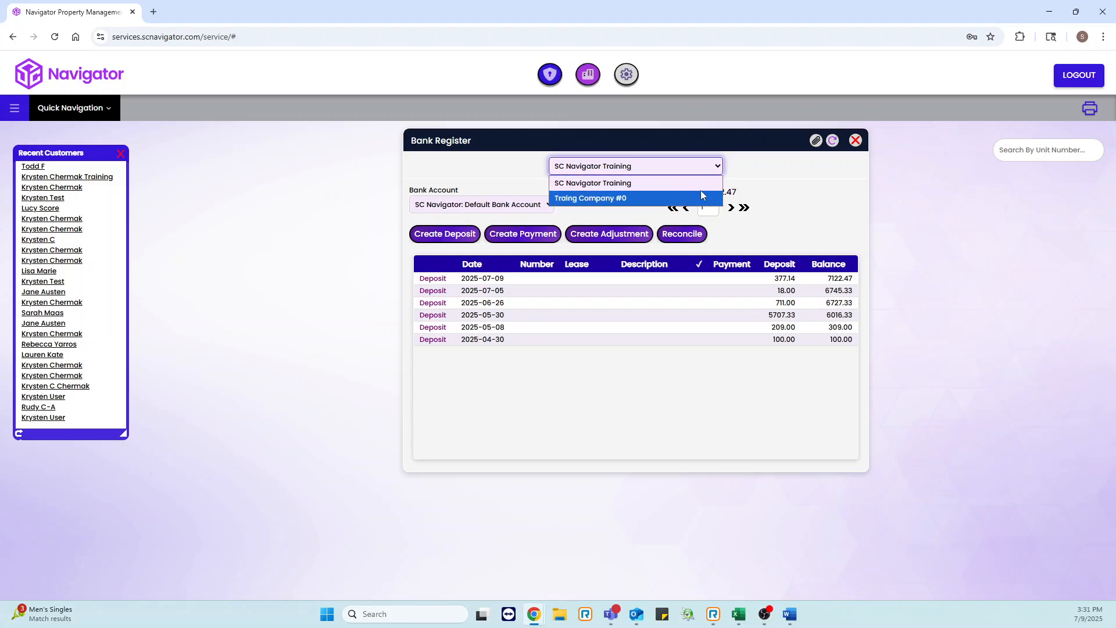
left_click(797, 185)
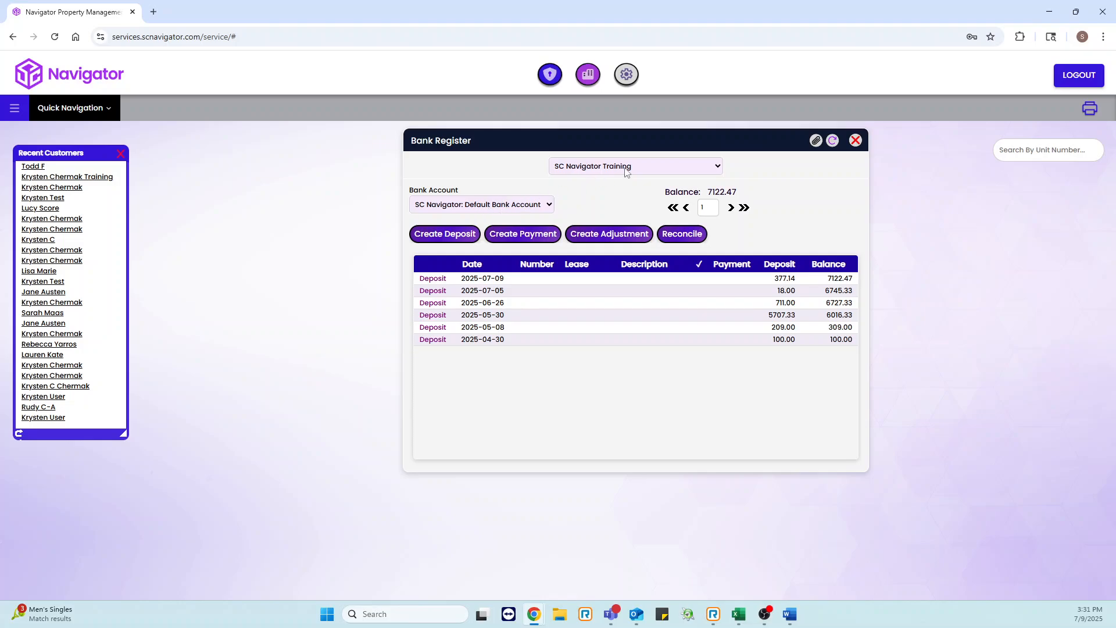
left_click(505, 208)
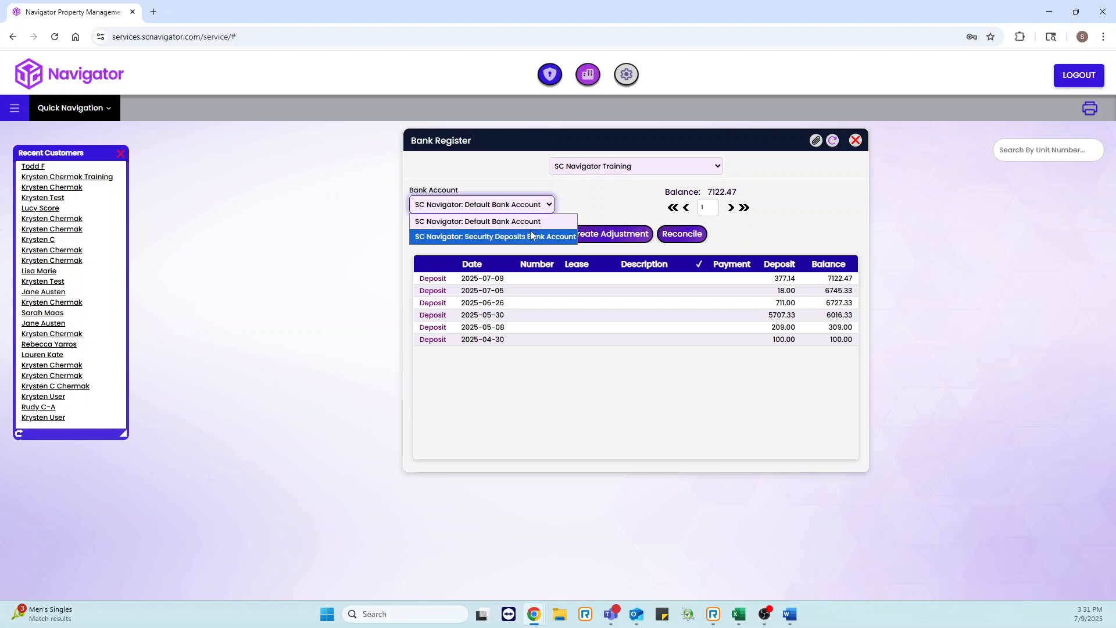
left_click(586, 193)
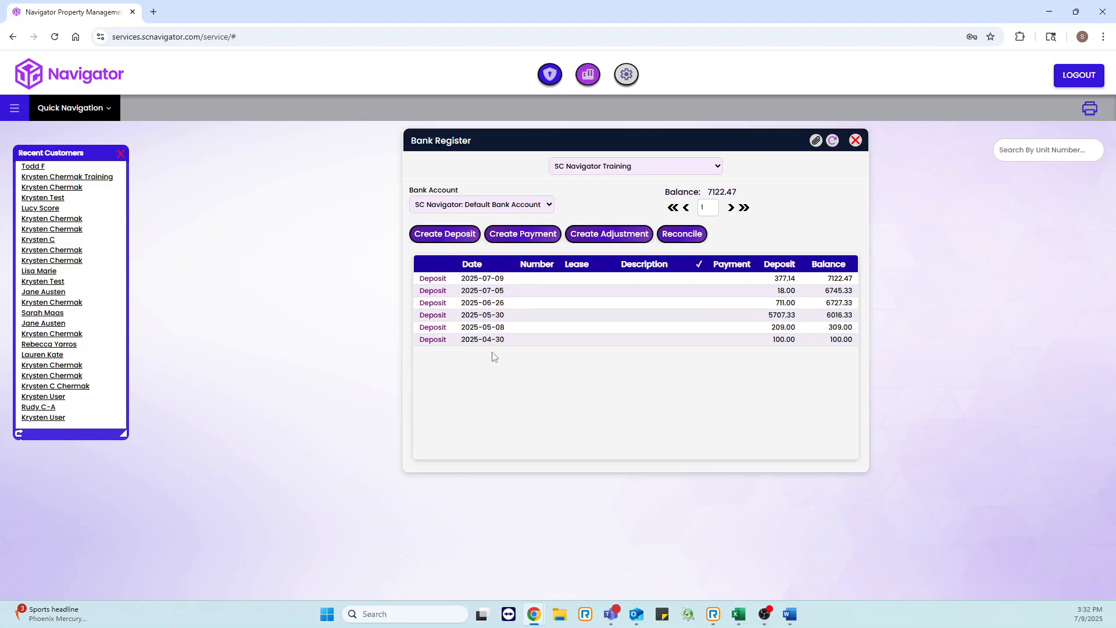
Step: Start a new bank deposit for SC Navigator Training with the Cash Drawer deposit type
left_click(455, 241)
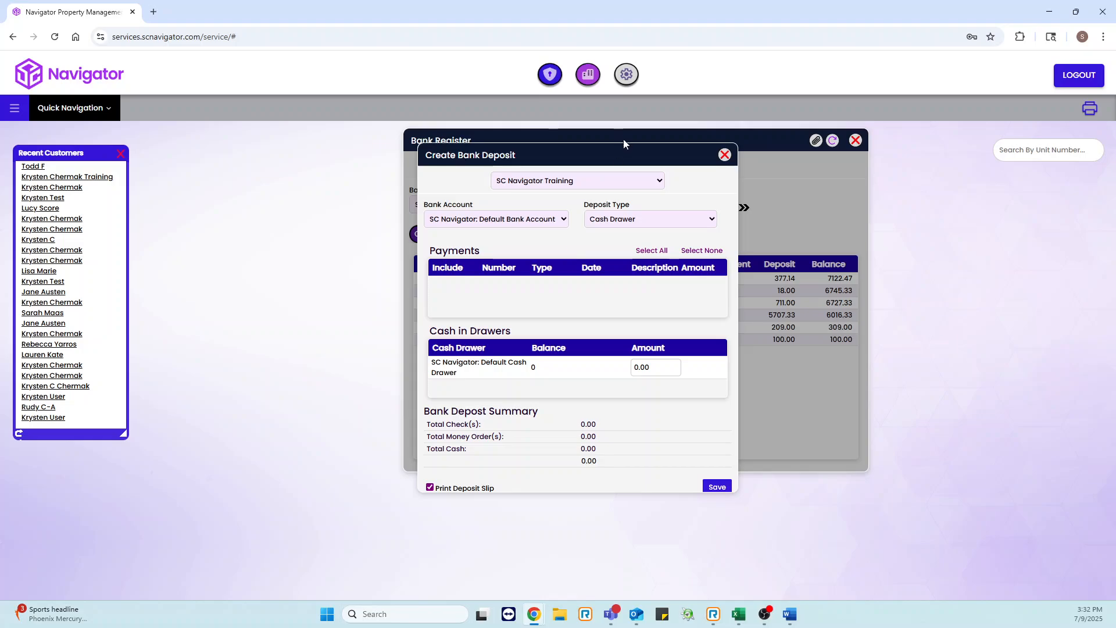
left_click(561, 183)
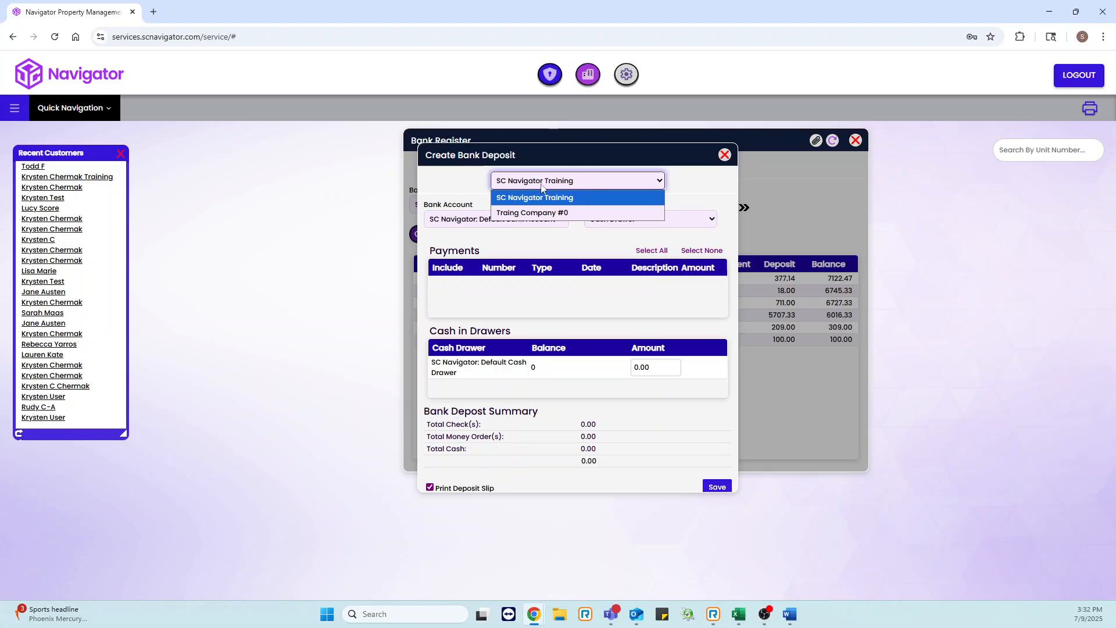
left_click(692, 185)
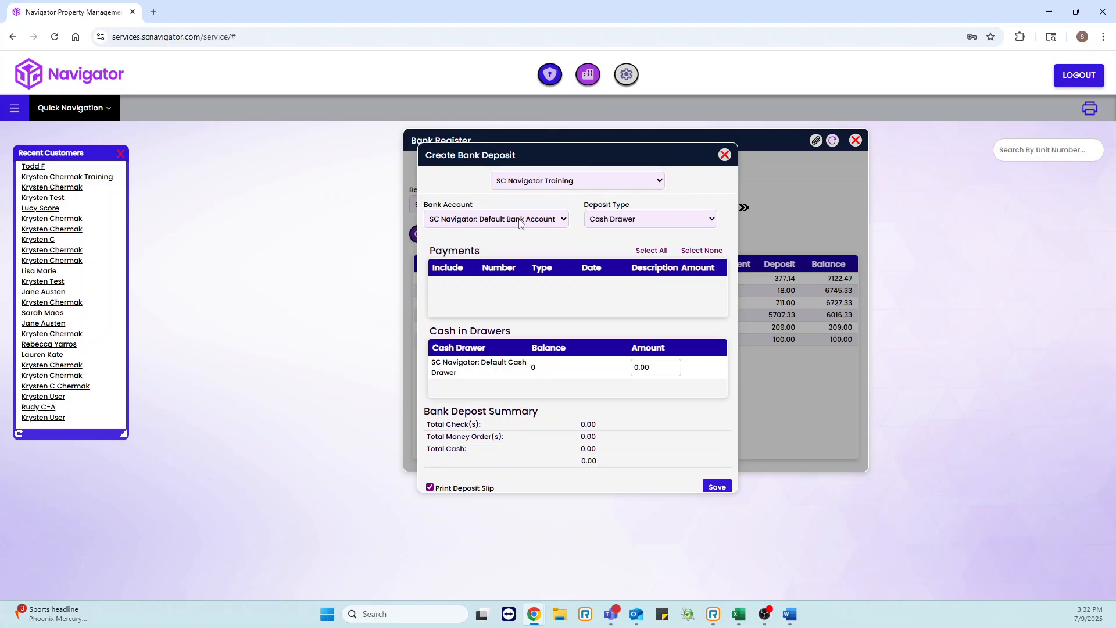
left_click(660, 223)
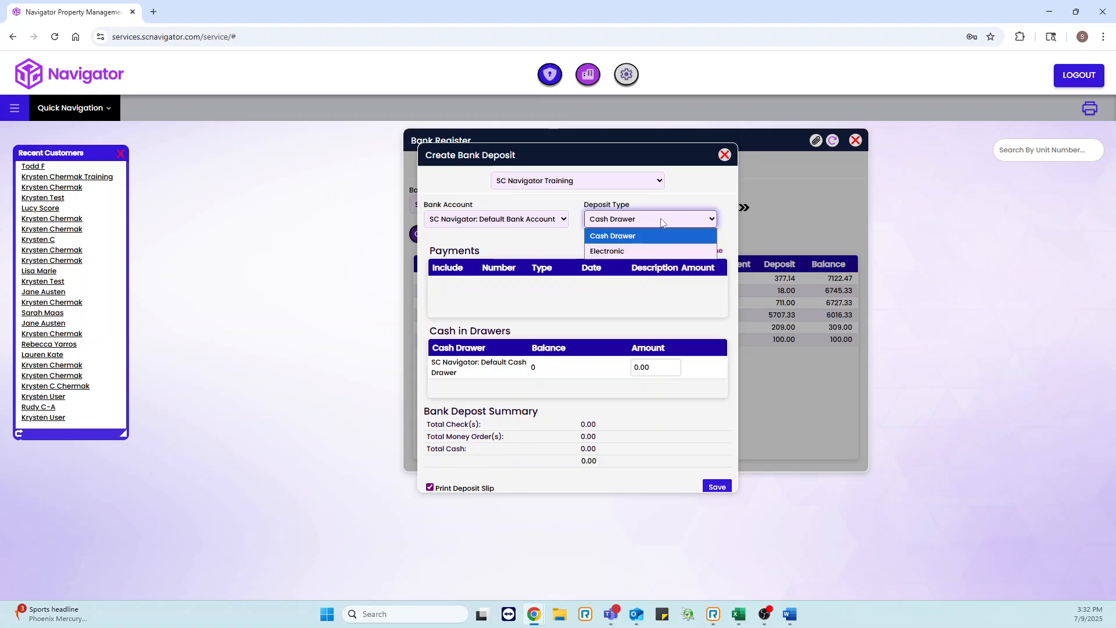
left_click(634, 236)
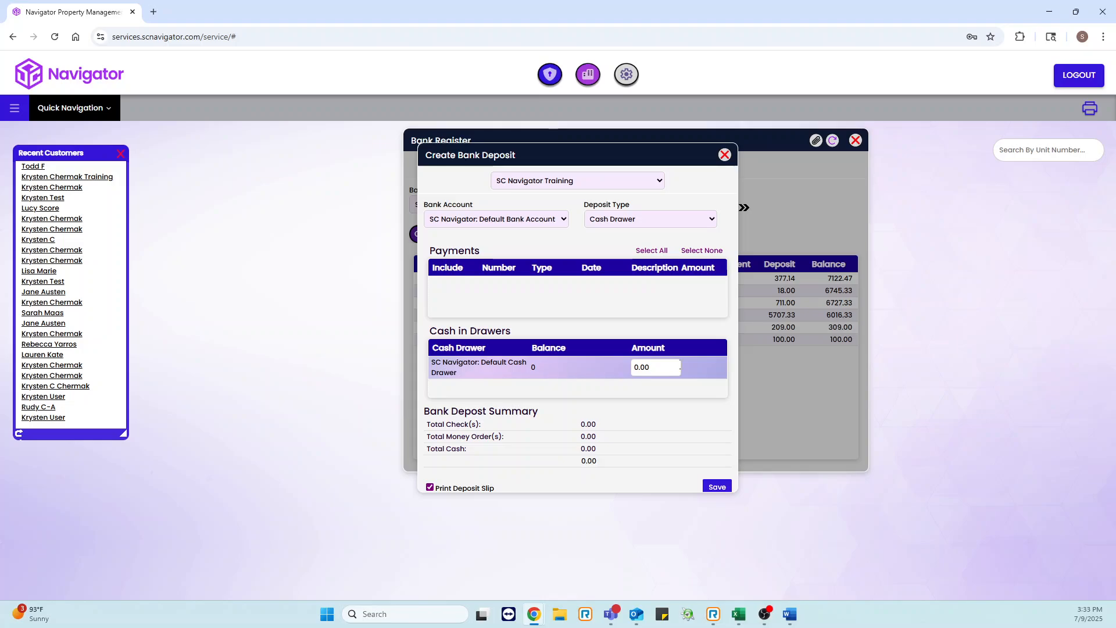
Step: Save the cash drawer deposit with Print Deposit Slip enabled
left_click(658, 369)
left_click_drag(667, 367, 629, 375)
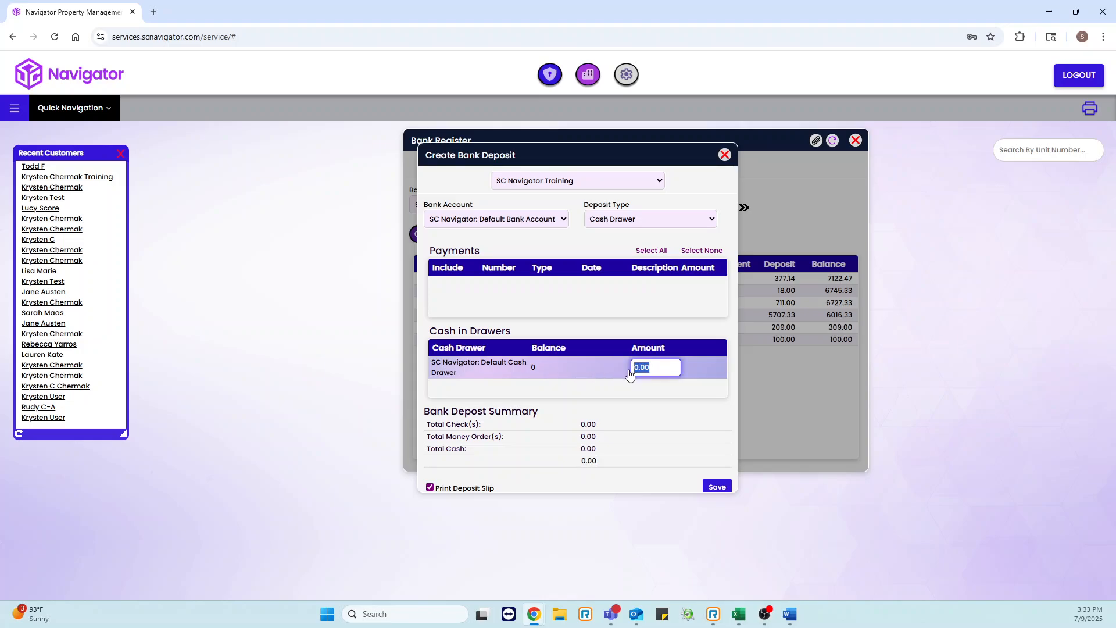
left_click(544, 368)
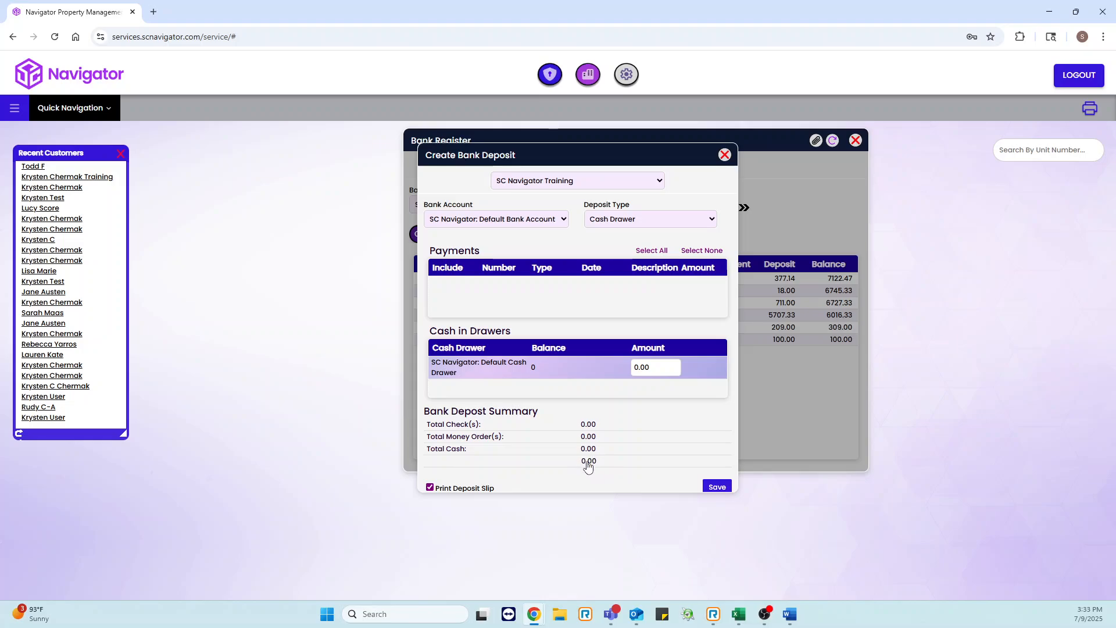
left_click(432, 492)
left_click(462, 488)
left_click(716, 488)
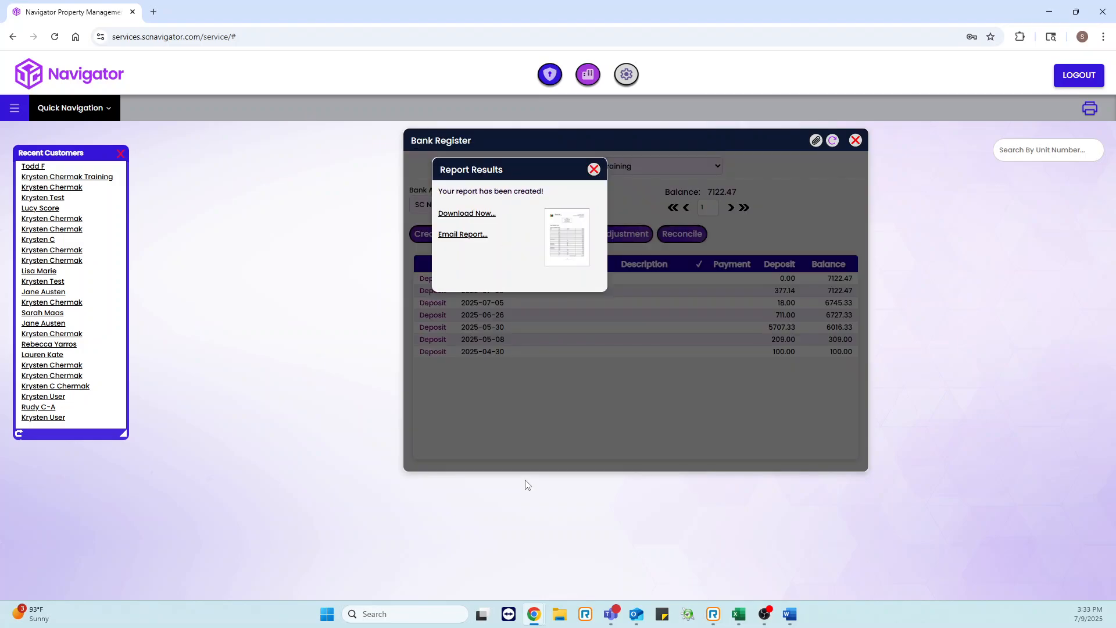
Step: Open the deposit slip PDF to review it, then close the report results and the Bank Register
left_click(563, 239)
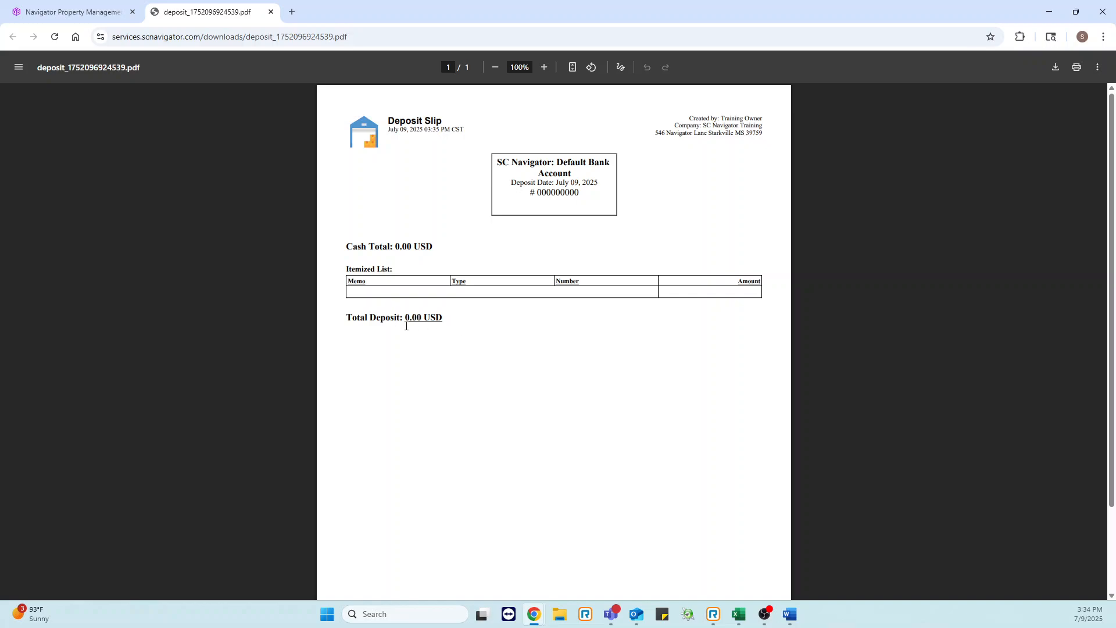
left_click(270, 11)
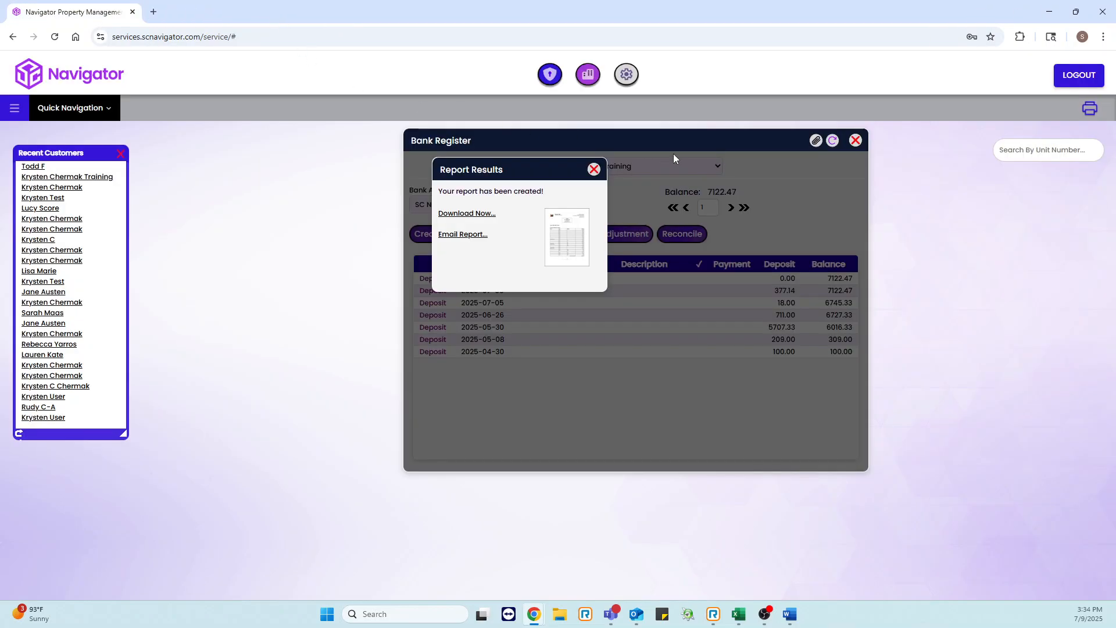
left_click(595, 170)
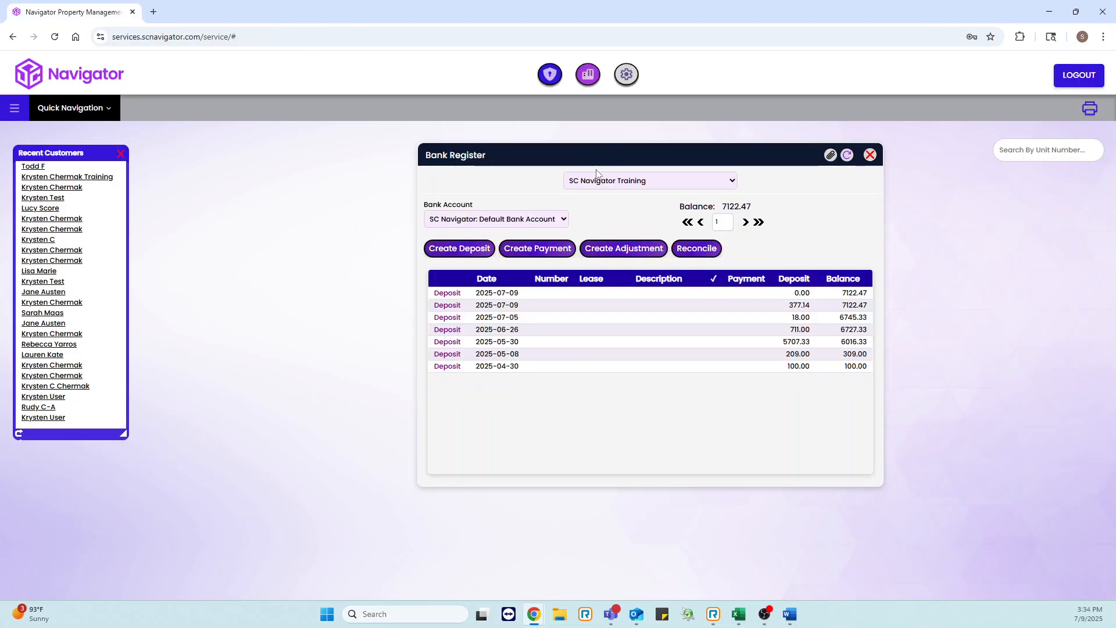
left_click(870, 155)
Step: Open the Reports window from Quick Navigation and browse the report descriptions
left_click(22, 113)
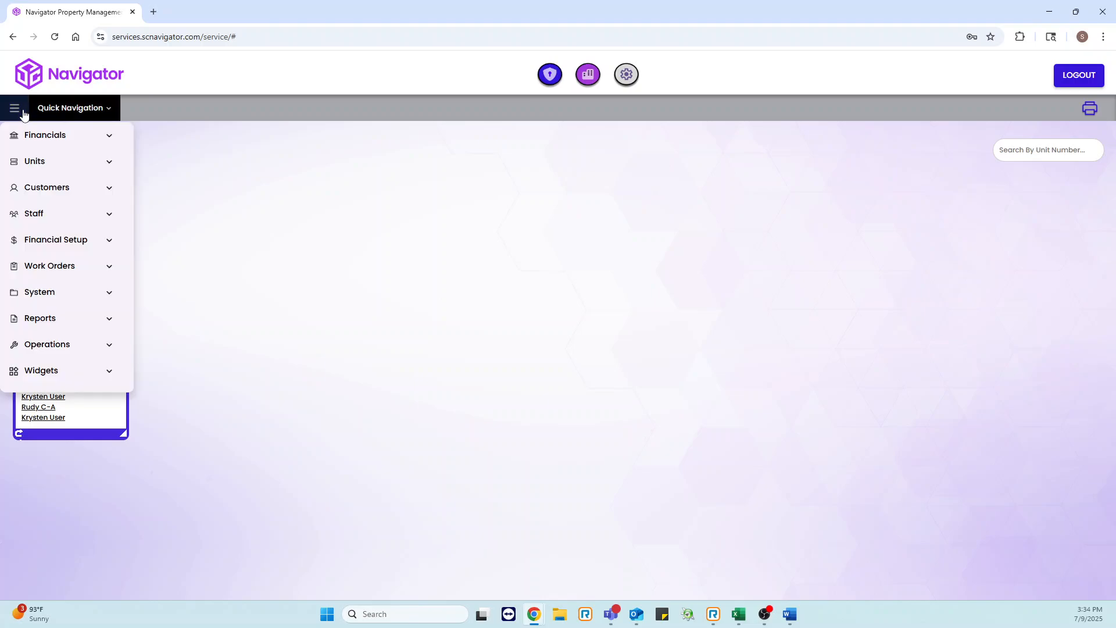
left_click(63, 111)
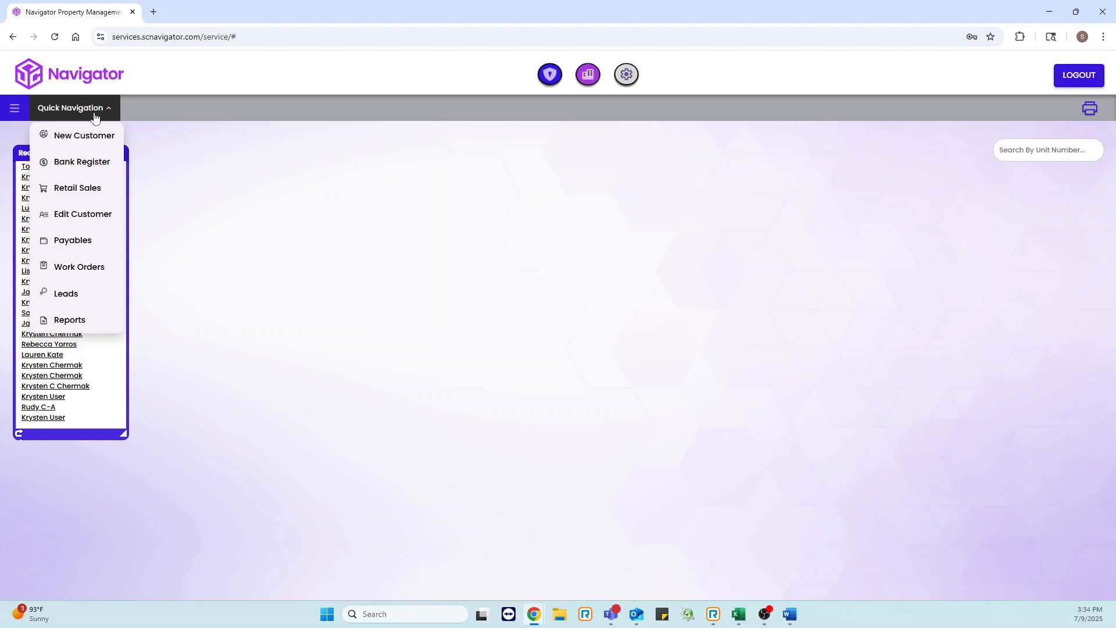
left_click(98, 320)
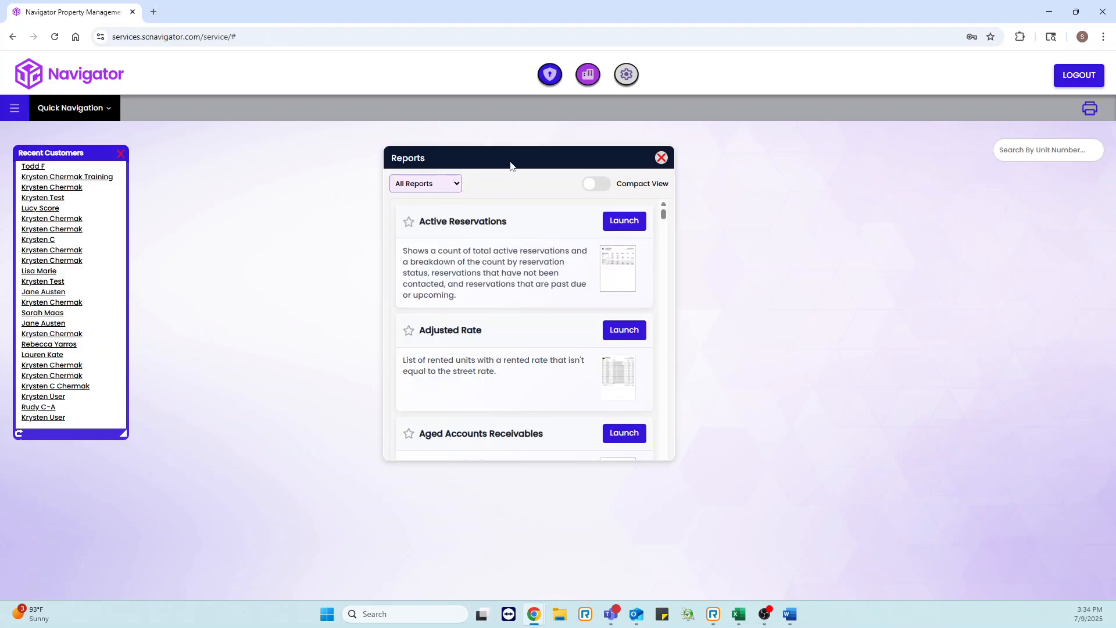
left_click_drag(511, 164, 569, 167)
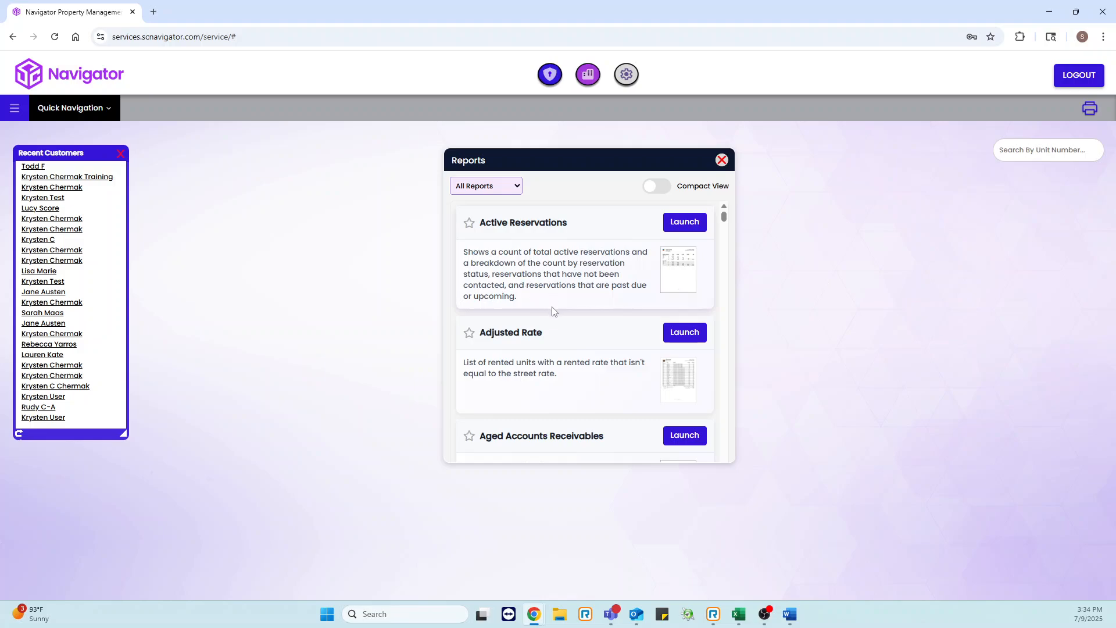
scroll(564, 309, "down", 3)
scroll(582, 291, "up", 2)
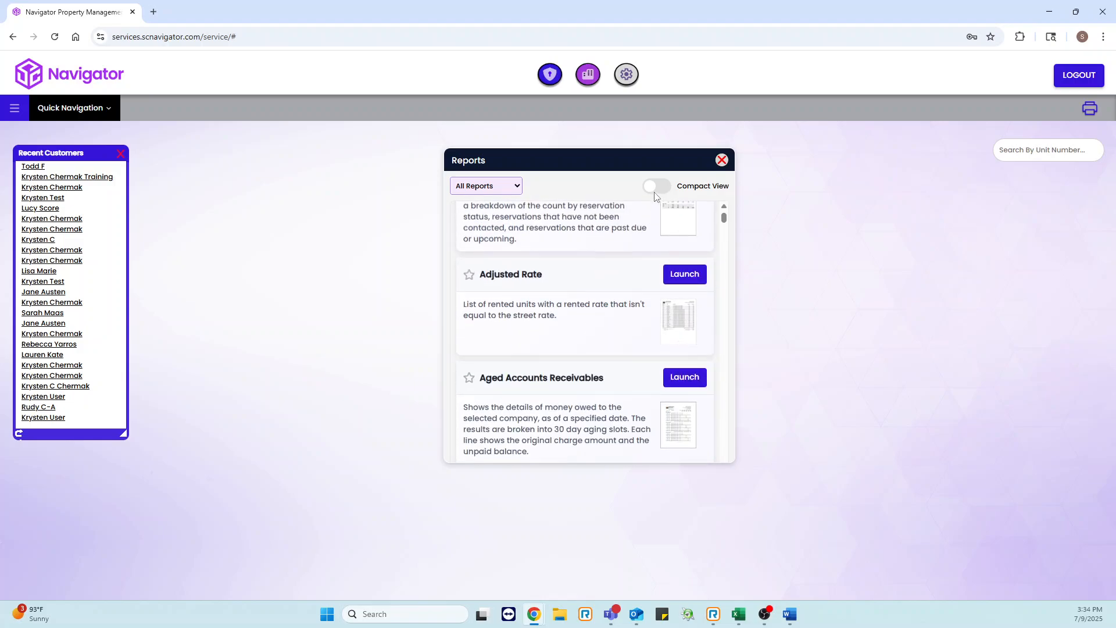
Step: Switch the reports list to Compact View and scroll through the available reports
left_click(655, 191)
scroll(608, 294, "down", 2)
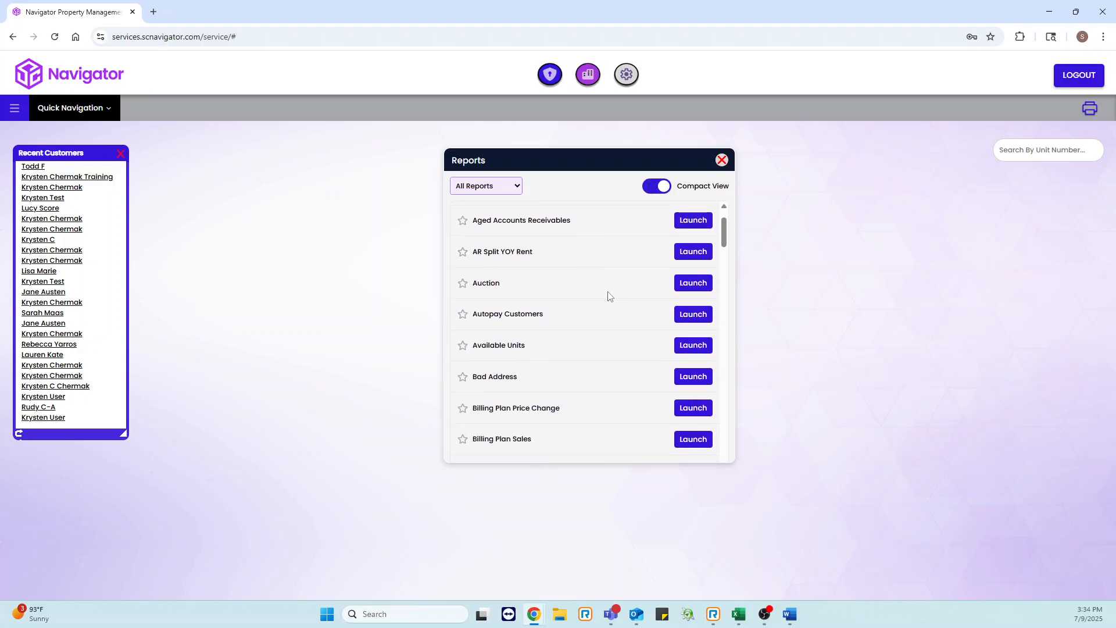
scroll(609, 296, "down", 7)
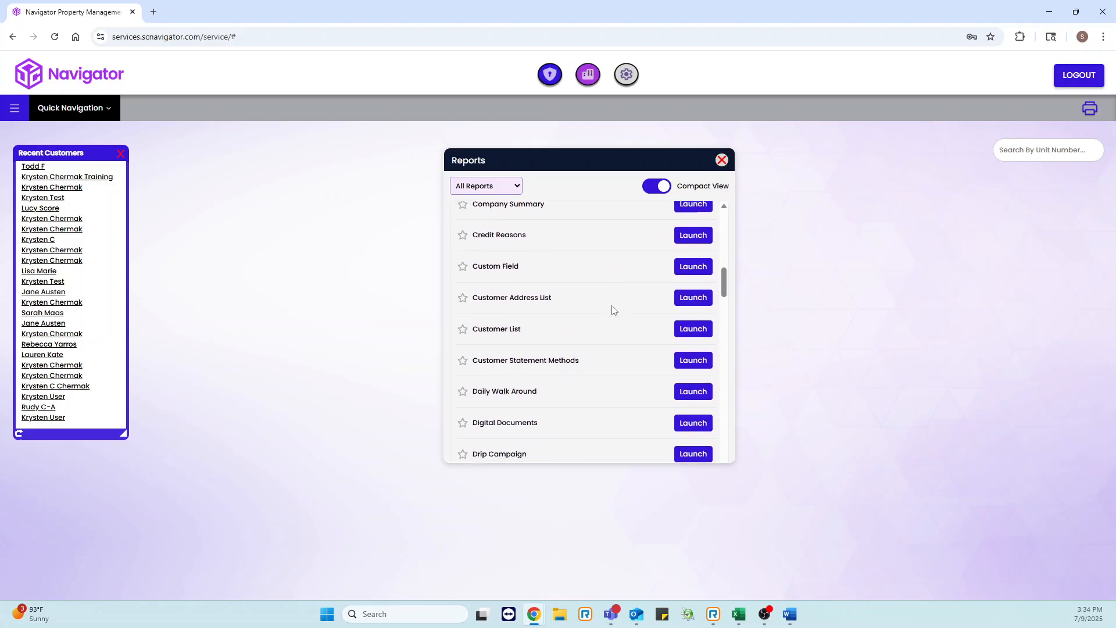
scroll(611, 310, "down", 2)
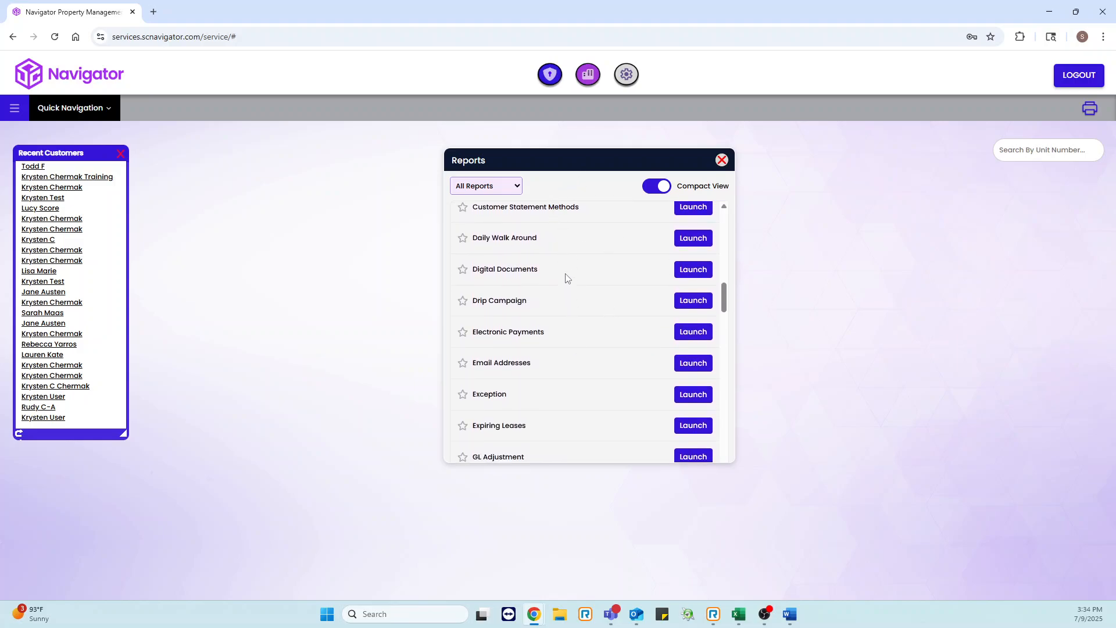
scroll(567, 279, "down", 2)
Step: Filter the reports list by Accounting, then Sales, then return to All Reports
left_click(501, 186)
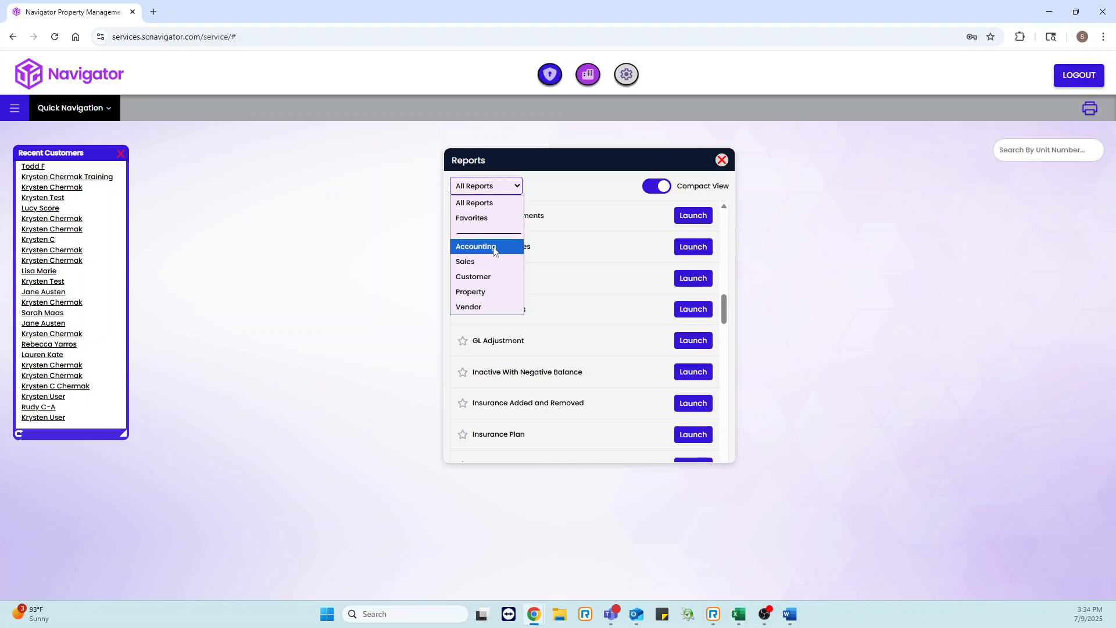
left_click(505, 250)
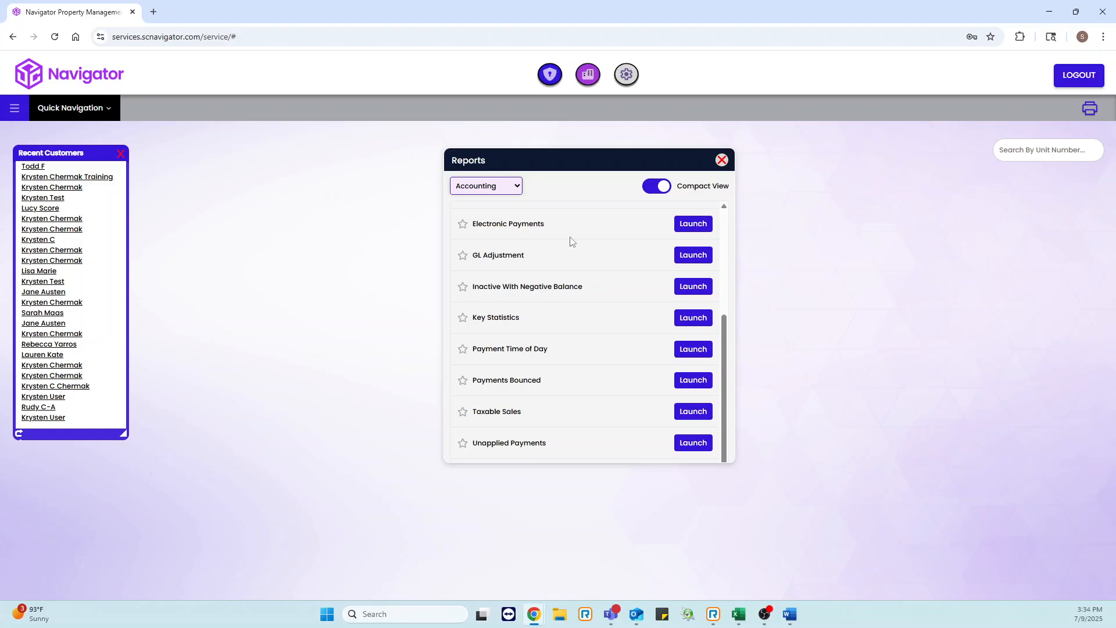
left_click(493, 187)
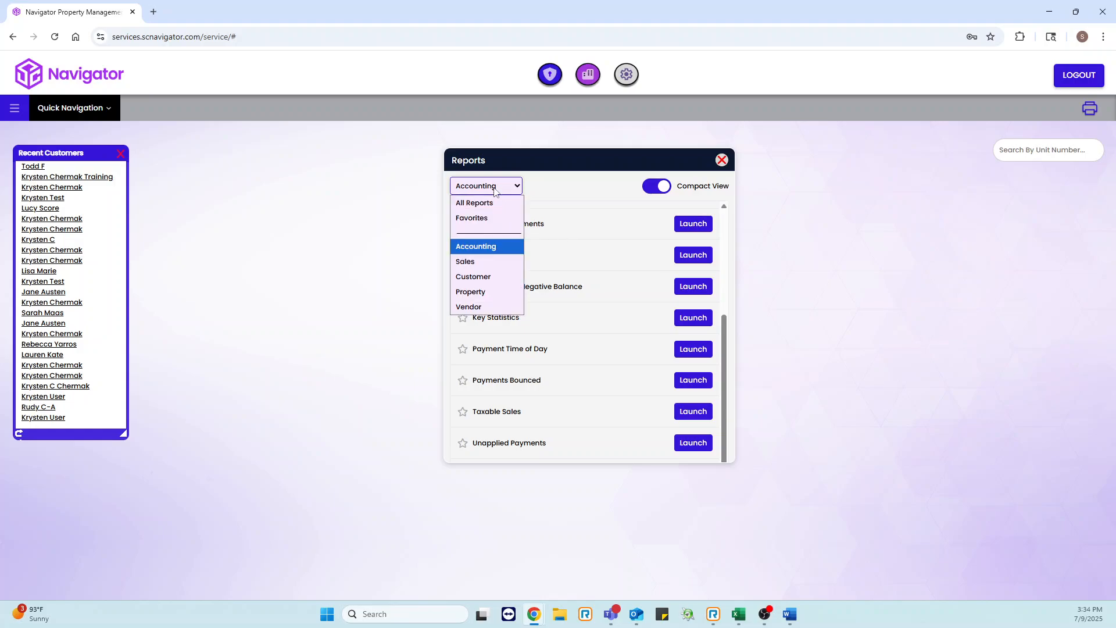
left_click(492, 261)
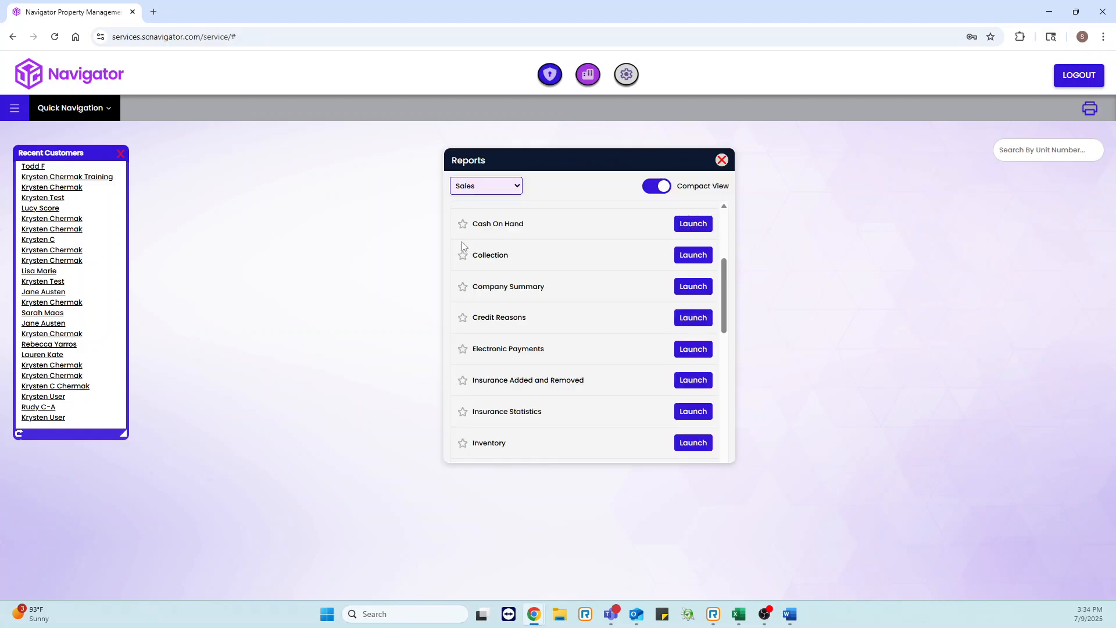
left_click(501, 188)
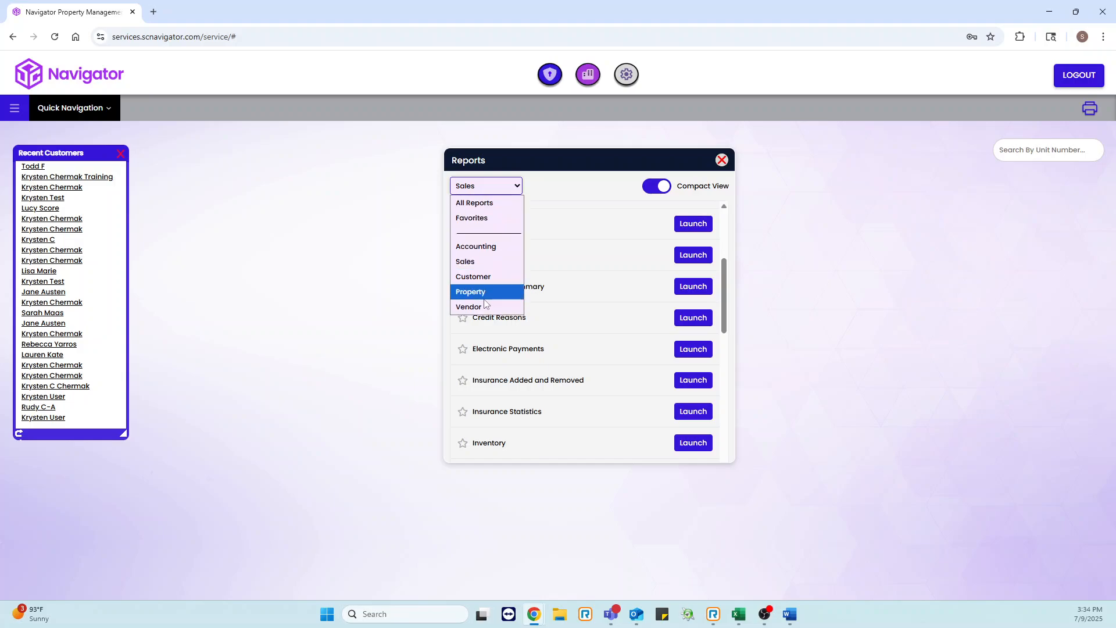
left_click(496, 204)
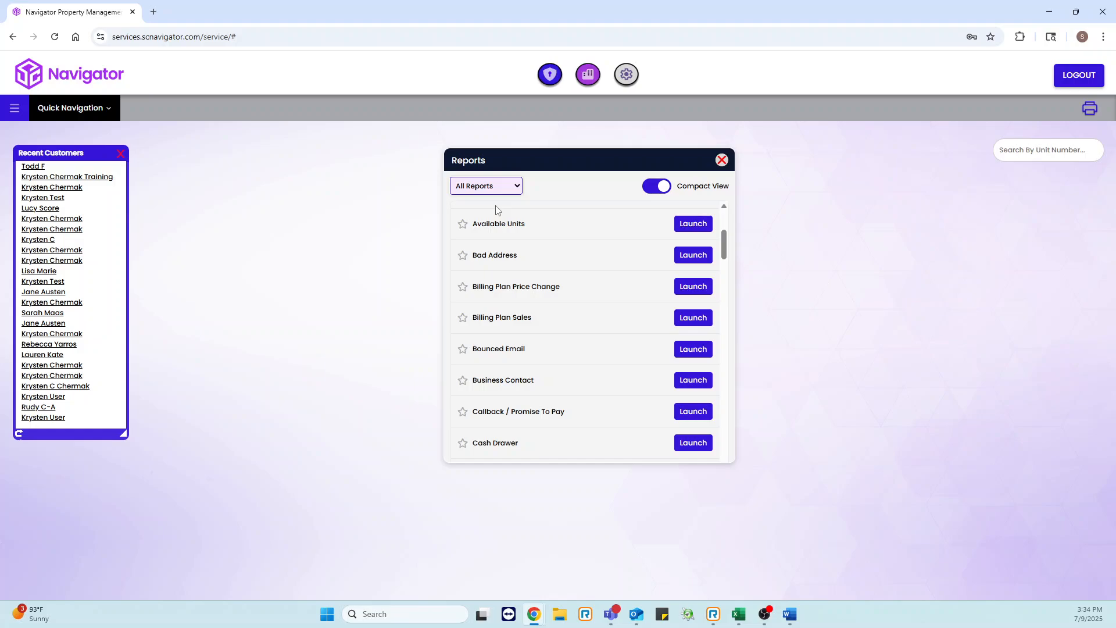
Step: Mark the Bad Address report as a favorite and filter the list to Favorites
left_click(488, 191)
left_click(575, 200)
left_click(462, 255)
left_click(489, 186)
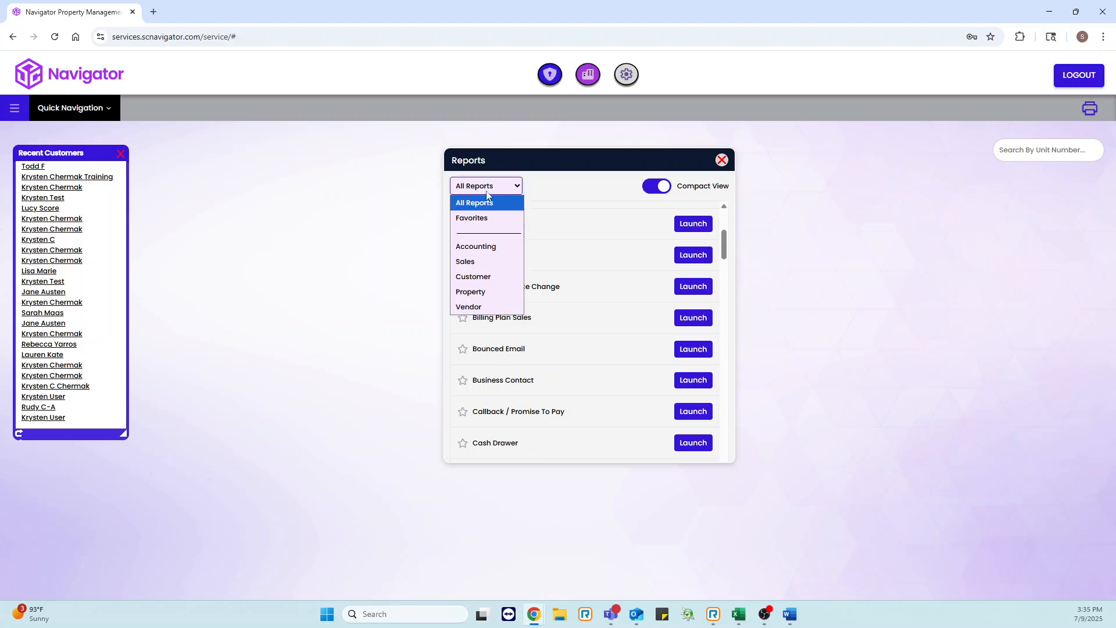
left_click(480, 217)
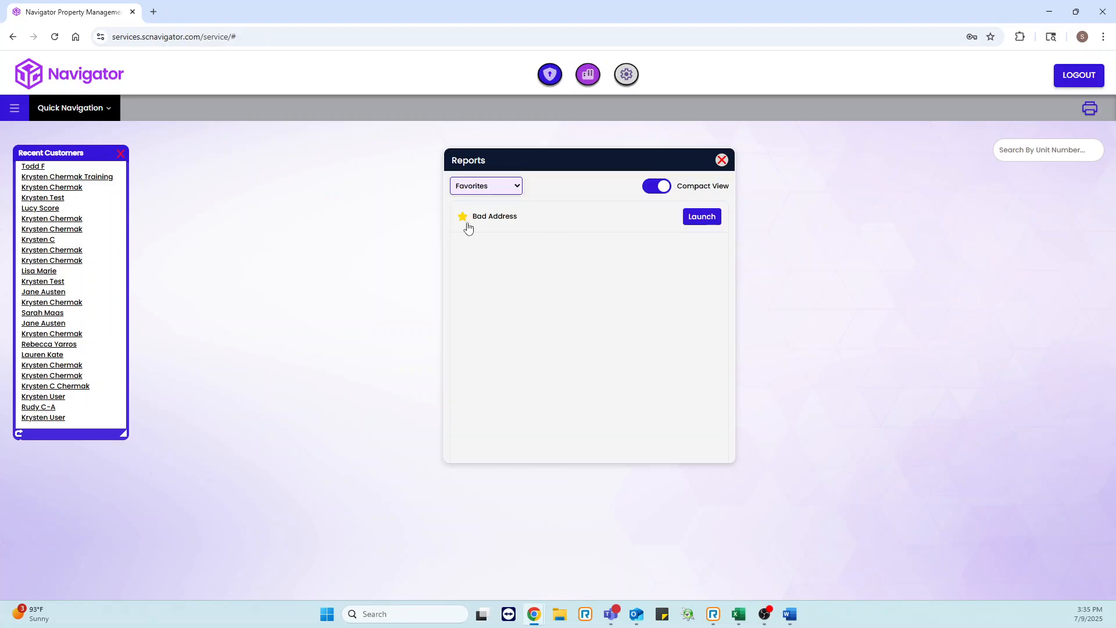
Step: Switch the reports list filter back to All Reports
left_click(511, 187)
left_click(487, 203)
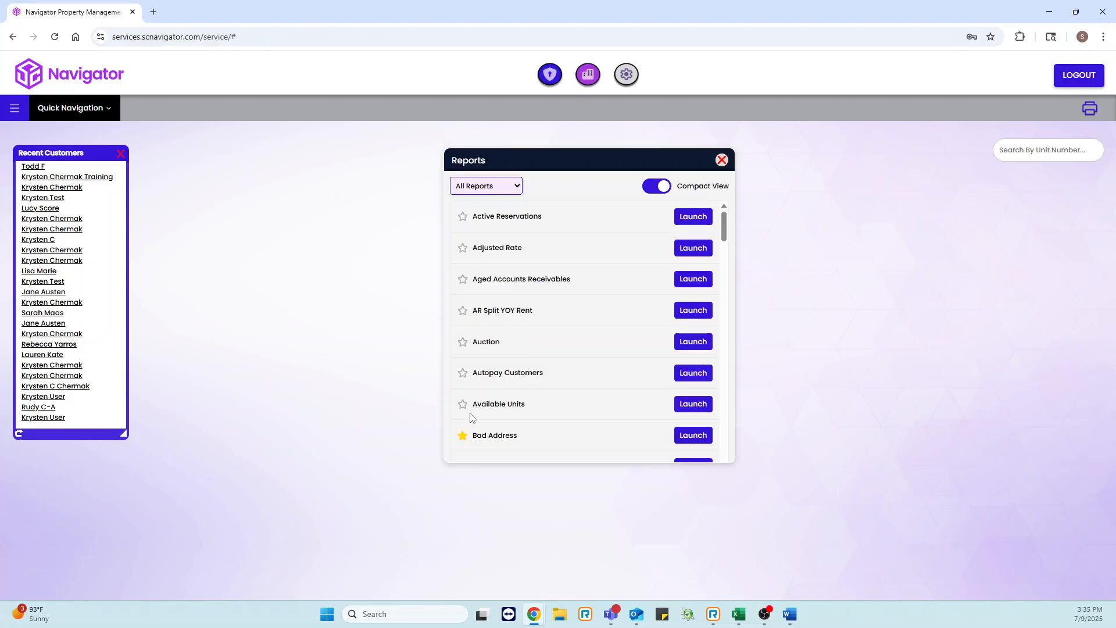
Step: Open Report Sets from the main menu's Reports section, move it beside the reports list, then close it
left_click(10, 116)
left_click(72, 322)
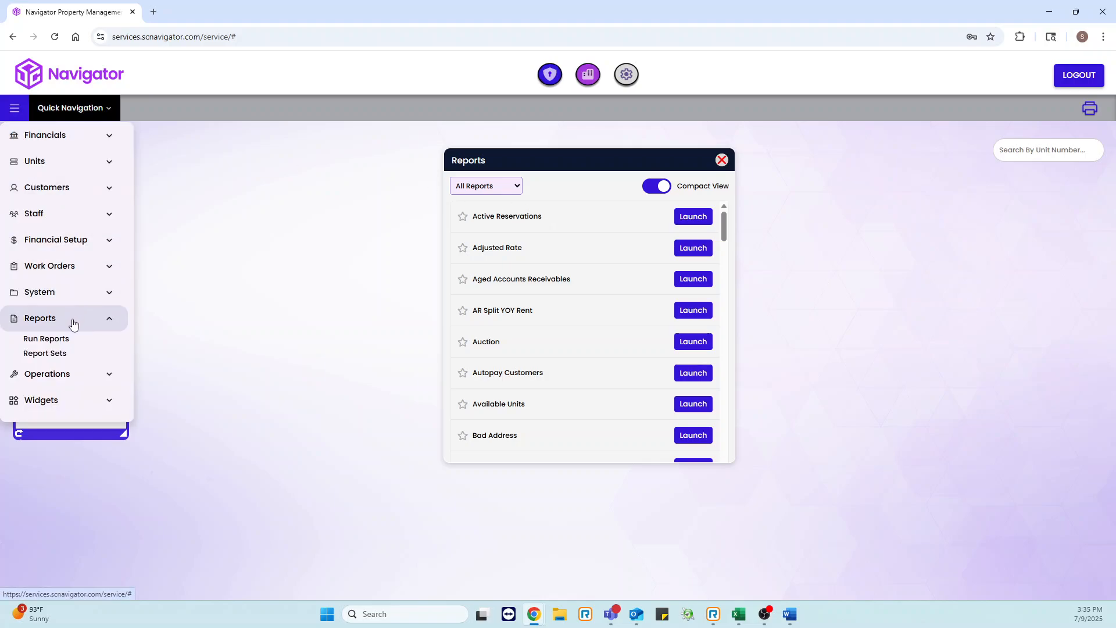
left_click(56, 356)
left_click_drag(750, 156, 871, 163)
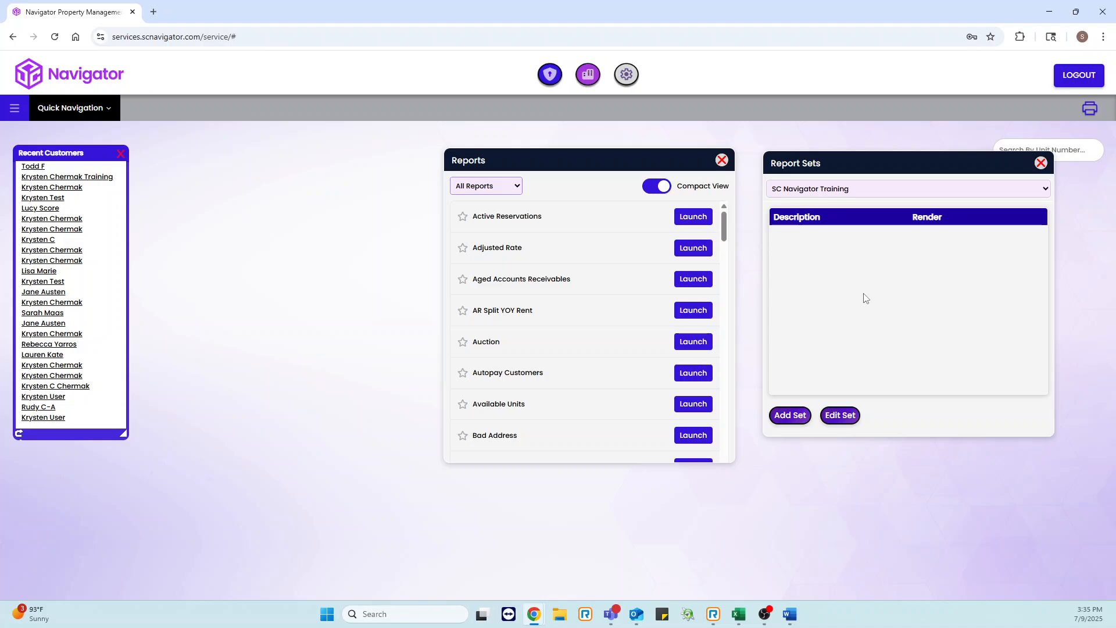
scroll(529, 360, "down", 4)
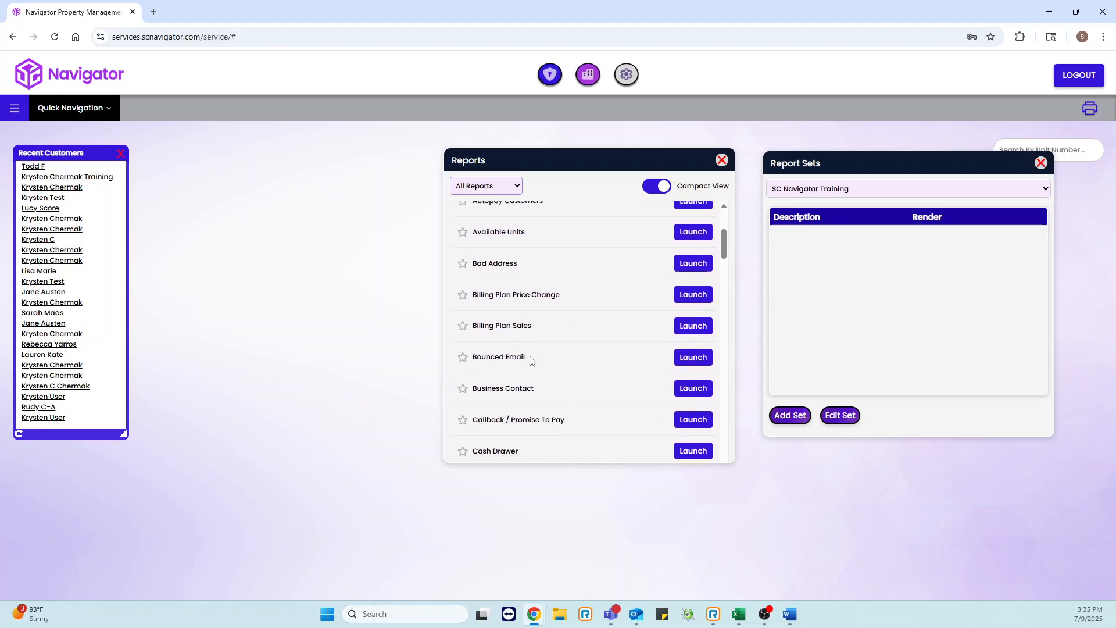
scroll(530, 361, "down", 4)
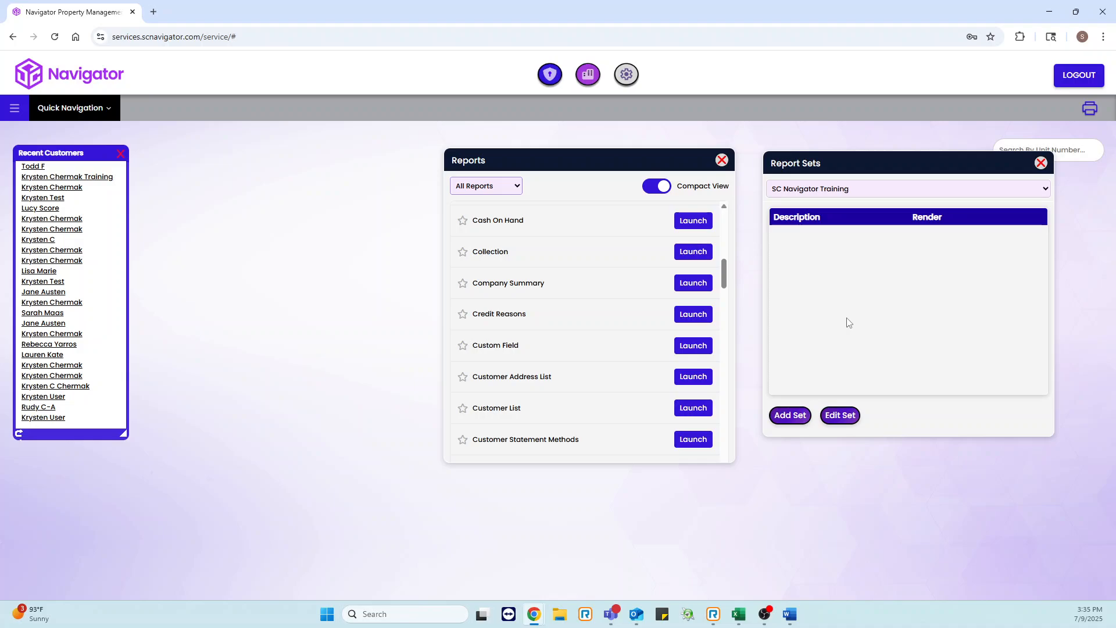
left_click(1041, 164)
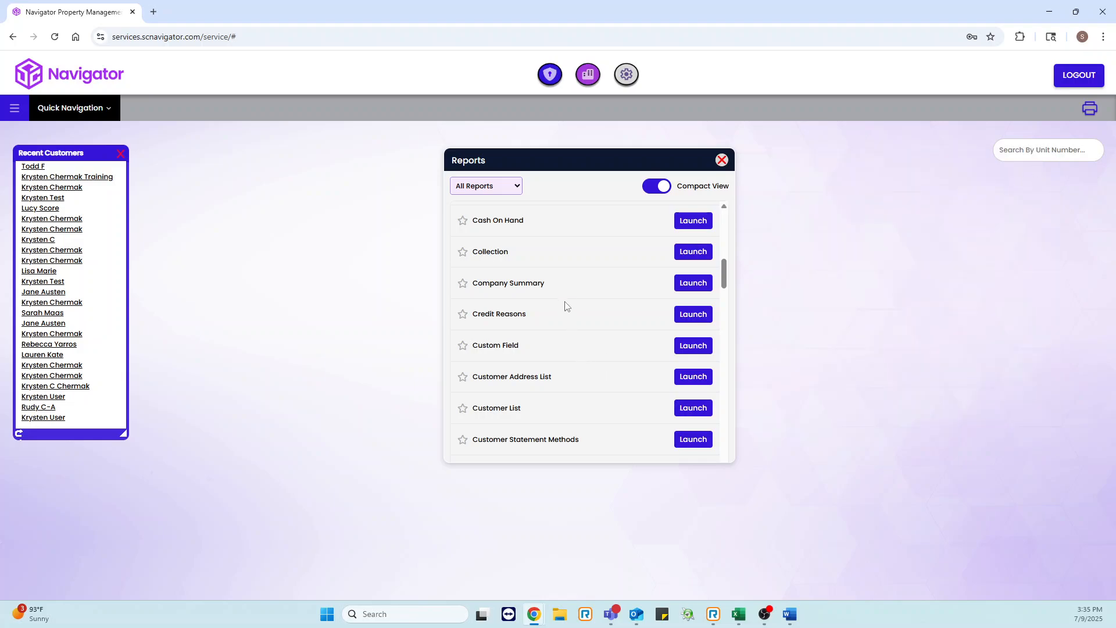
Step: Launch the Company Summary report and set its Company Set to SC Navigator Training
left_click(693, 284)
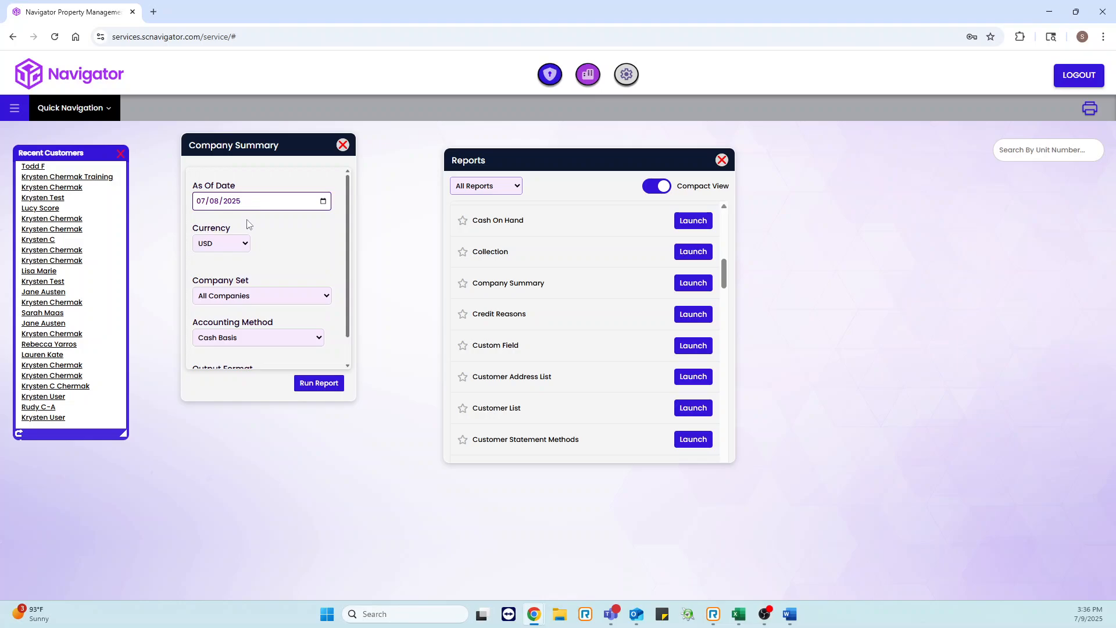
scroll(263, 252, "down", 1)
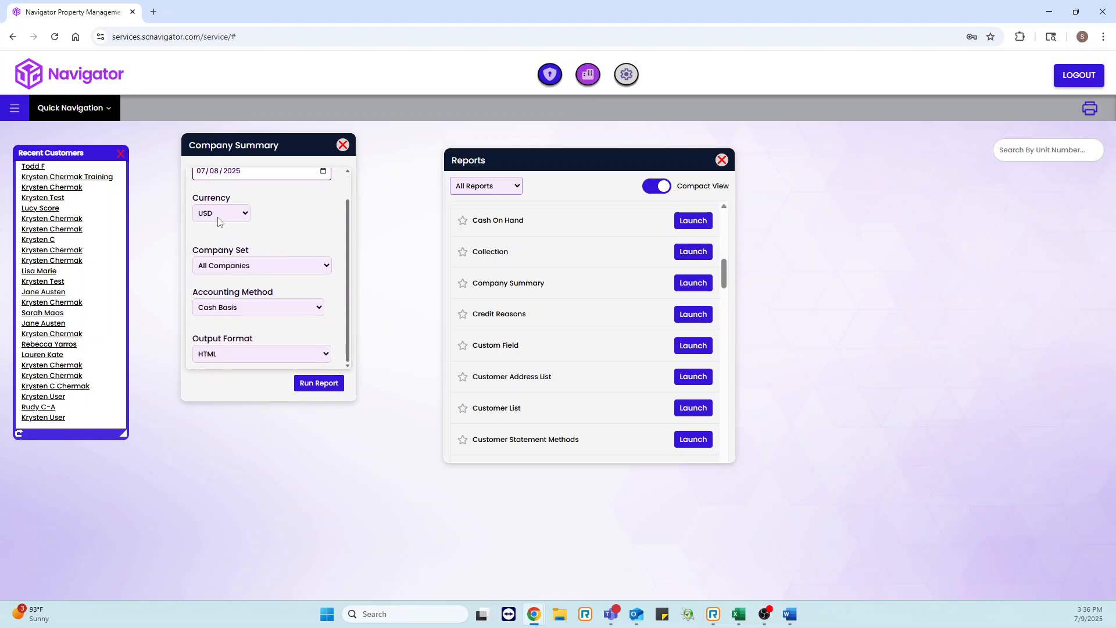
left_click(235, 214)
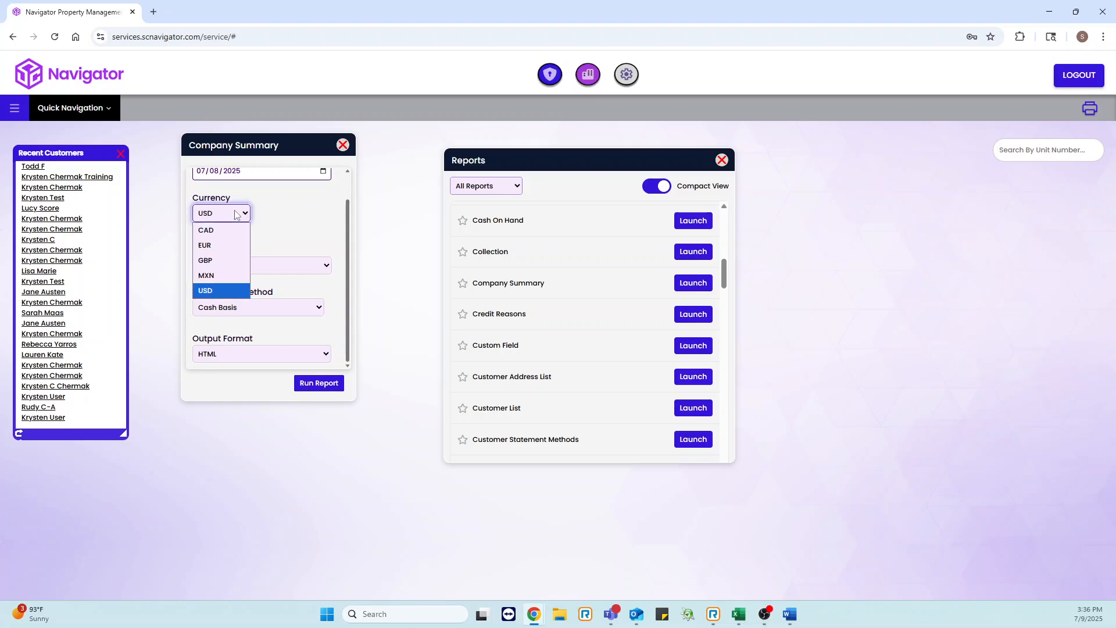
left_click(300, 228)
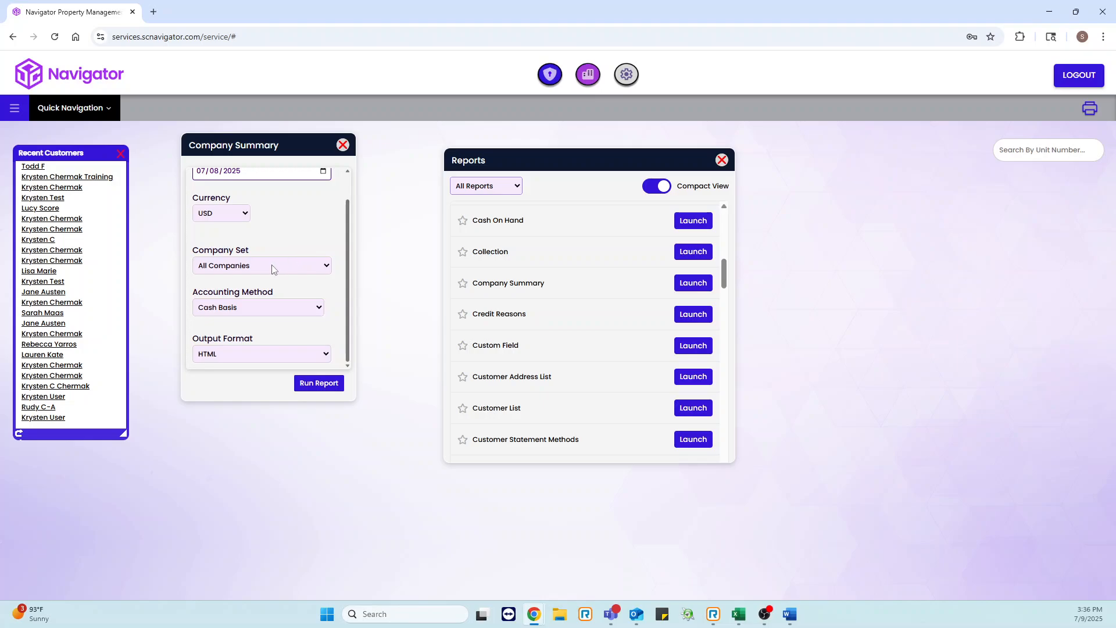
left_click(304, 267)
left_click(286, 297)
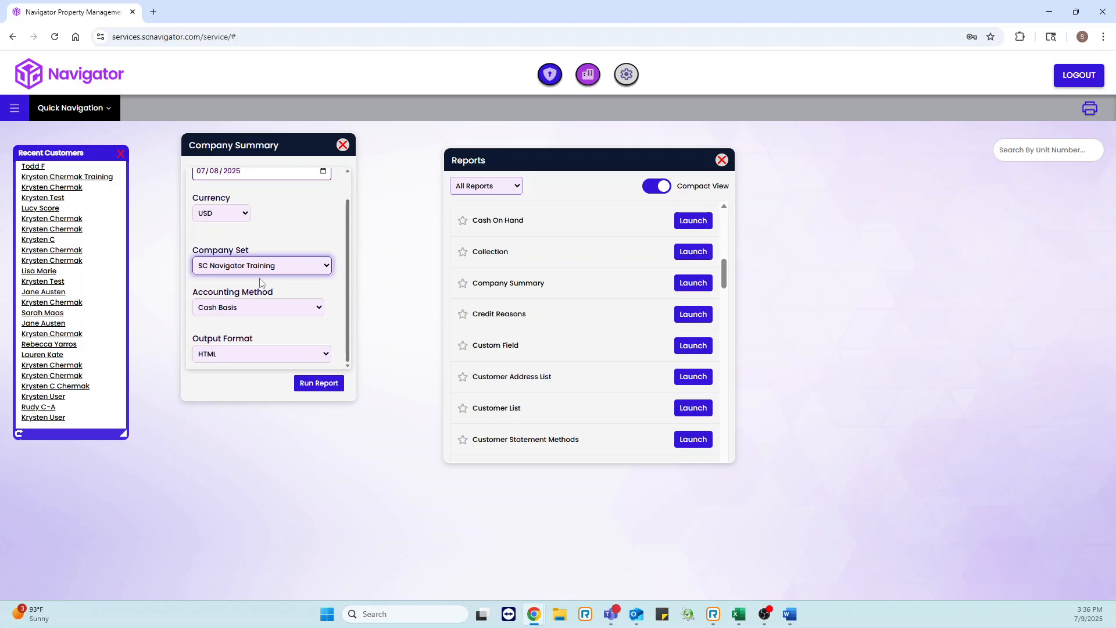
left_click(275, 238)
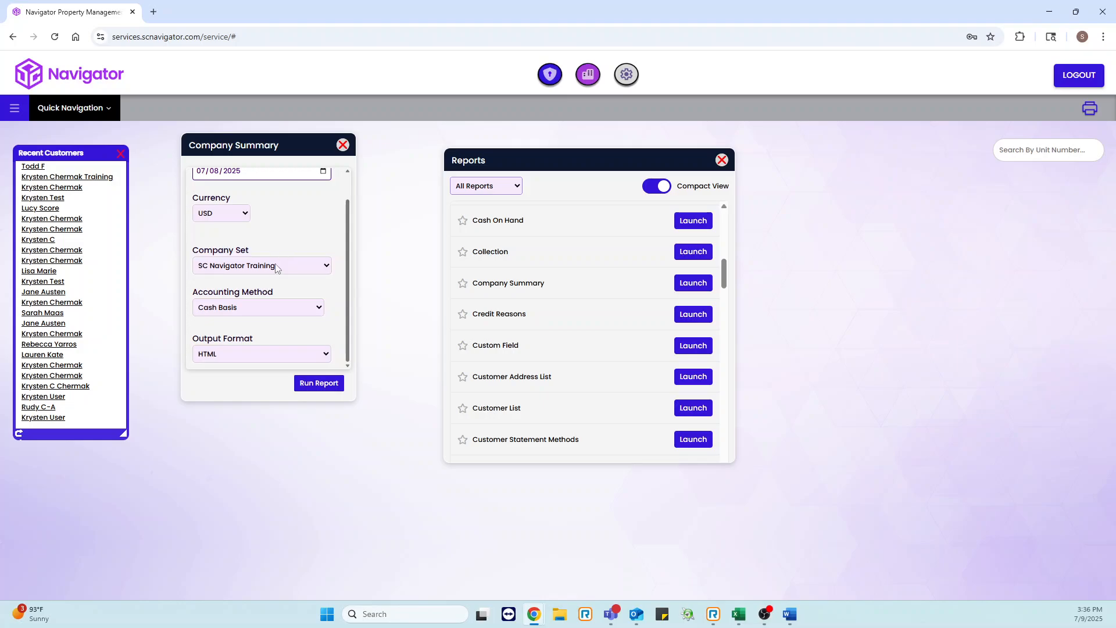
Step: Run the Company Summary report with Cash Basis accounting and HTML output format
left_click(260, 312)
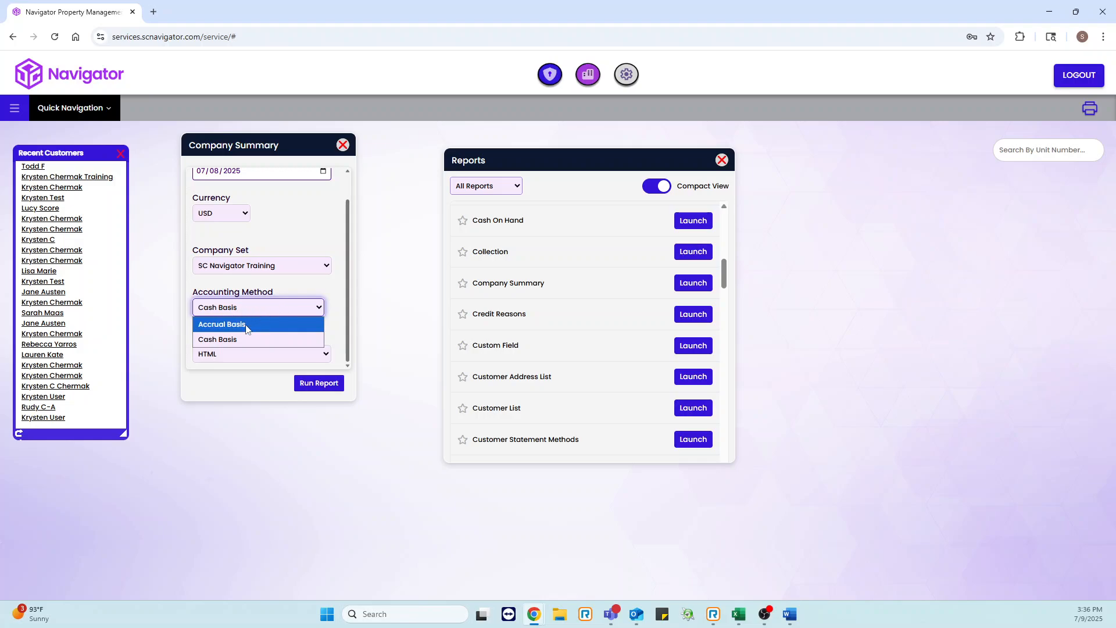
left_click(299, 281)
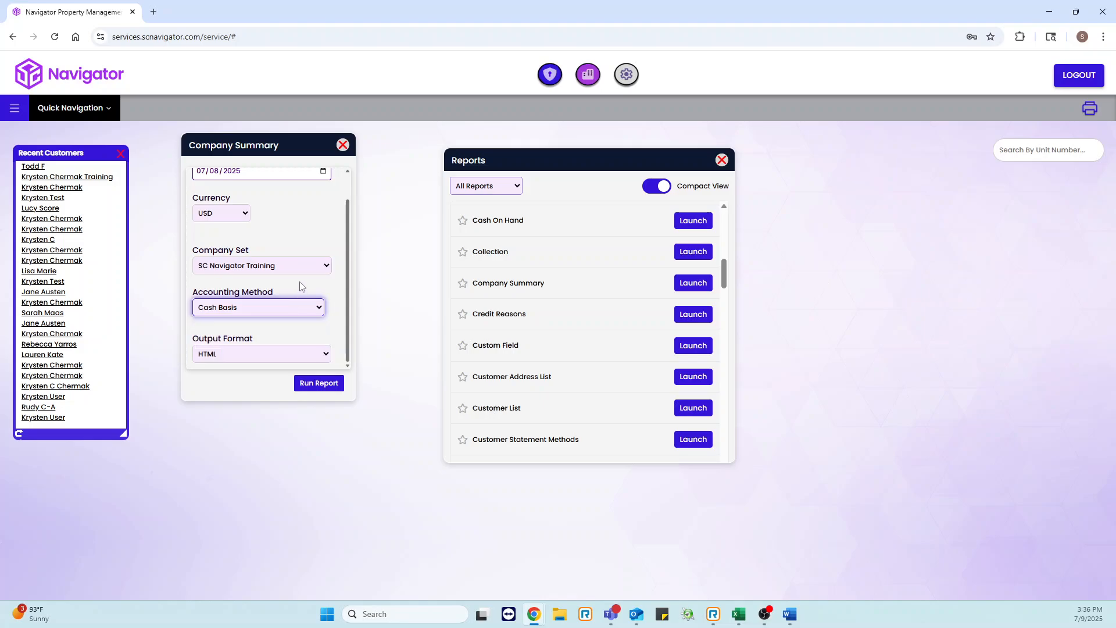
left_click(260, 354)
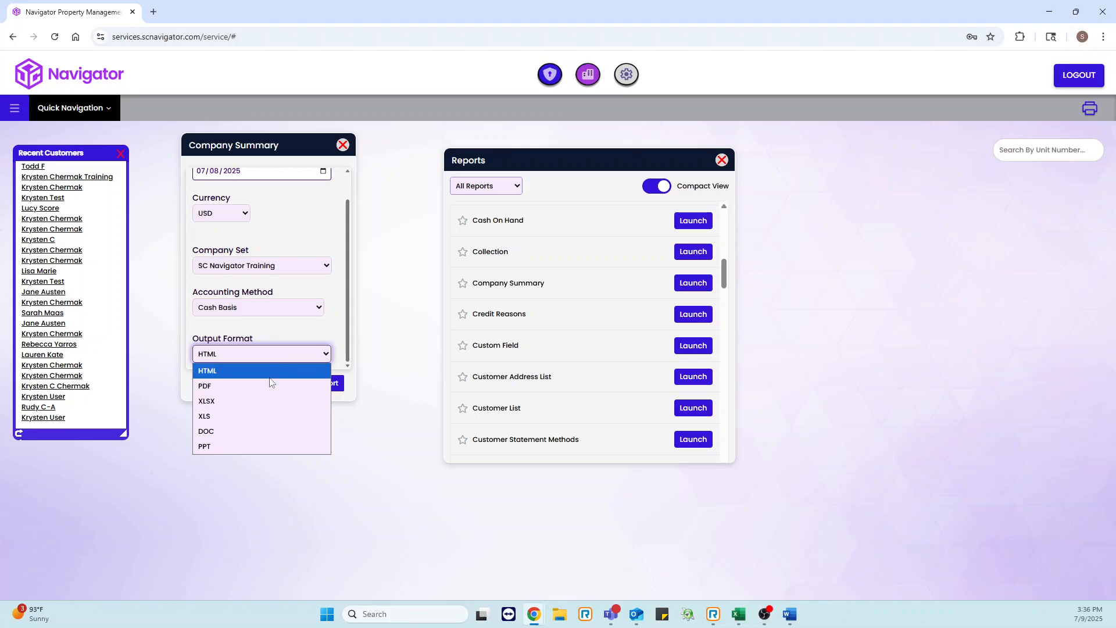
left_click(291, 342)
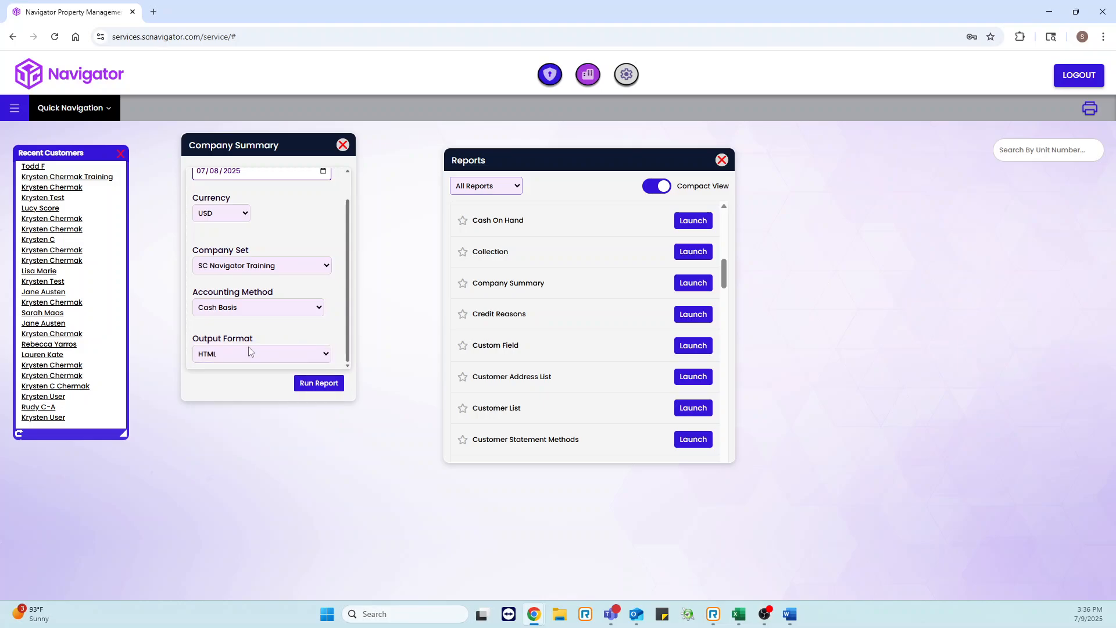
left_click(321, 384)
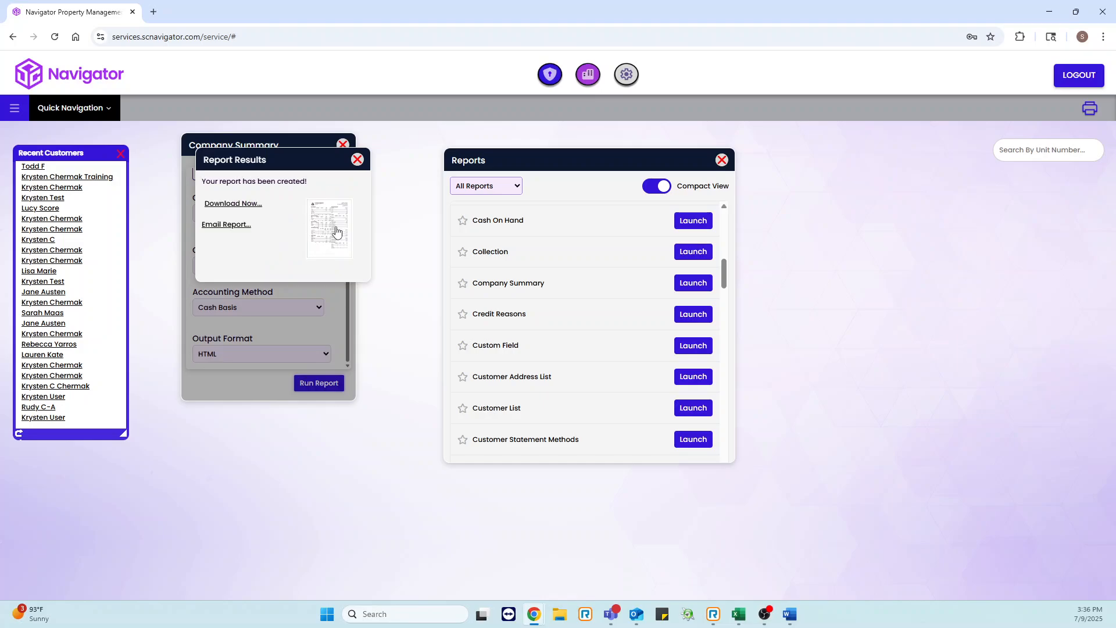
Step: Open the generated report preview and scroll through the Company Summary results
left_click(336, 232)
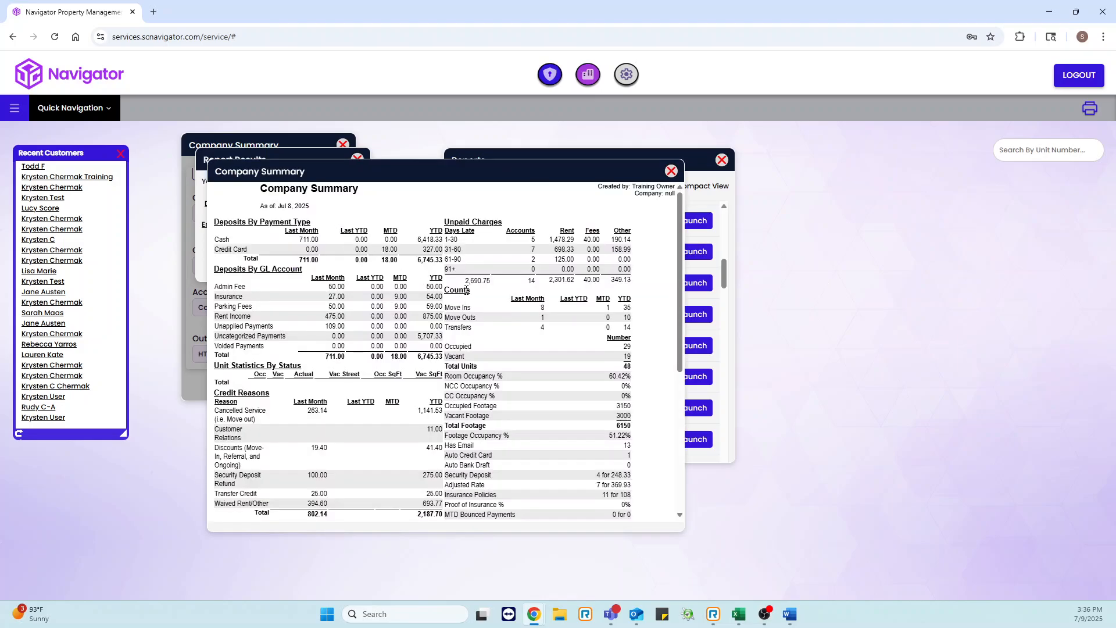
scroll(467, 289, "down", 1)
scroll(467, 293, "down", 1)
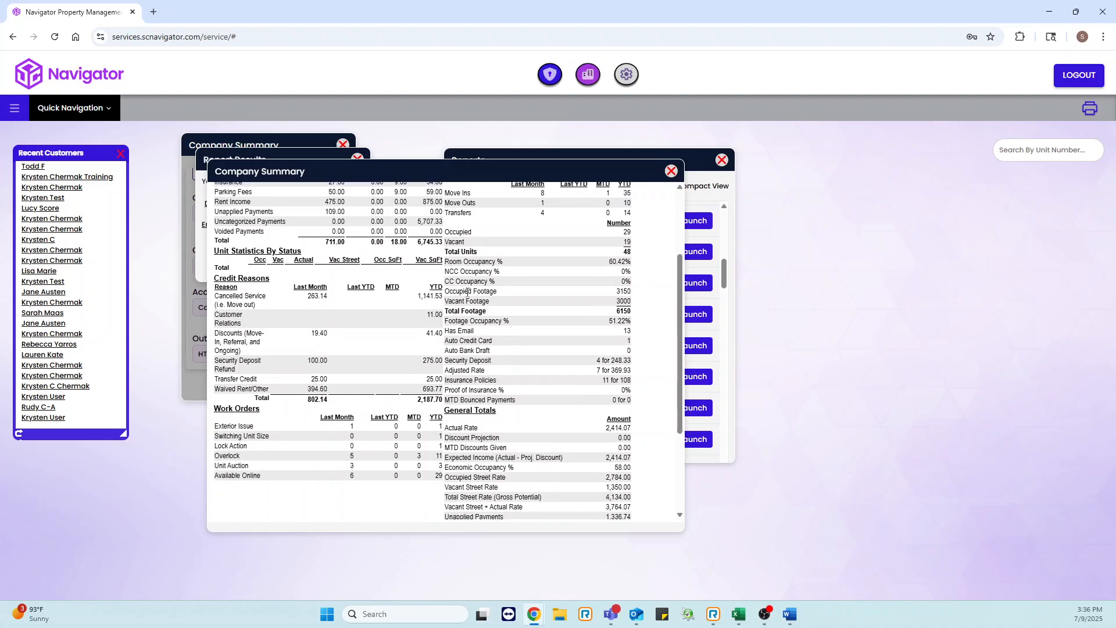
scroll(469, 298, "down", 1)
scroll(469, 300, "up", 3)
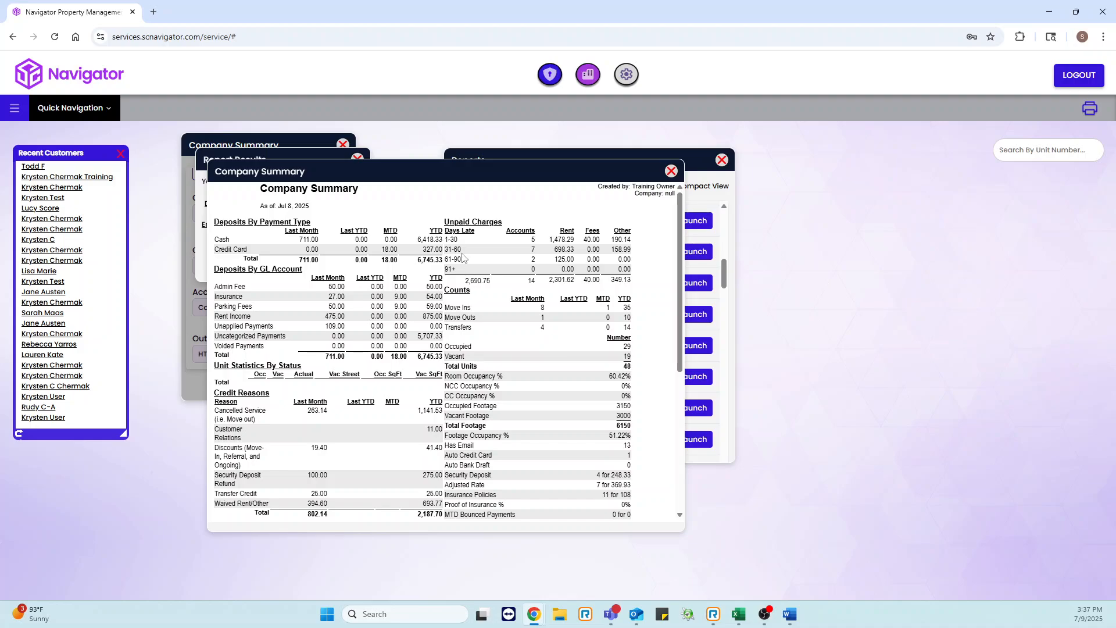
scroll(461, 226, "down", 2)
left_click_drag(467, 178, 543, 223)
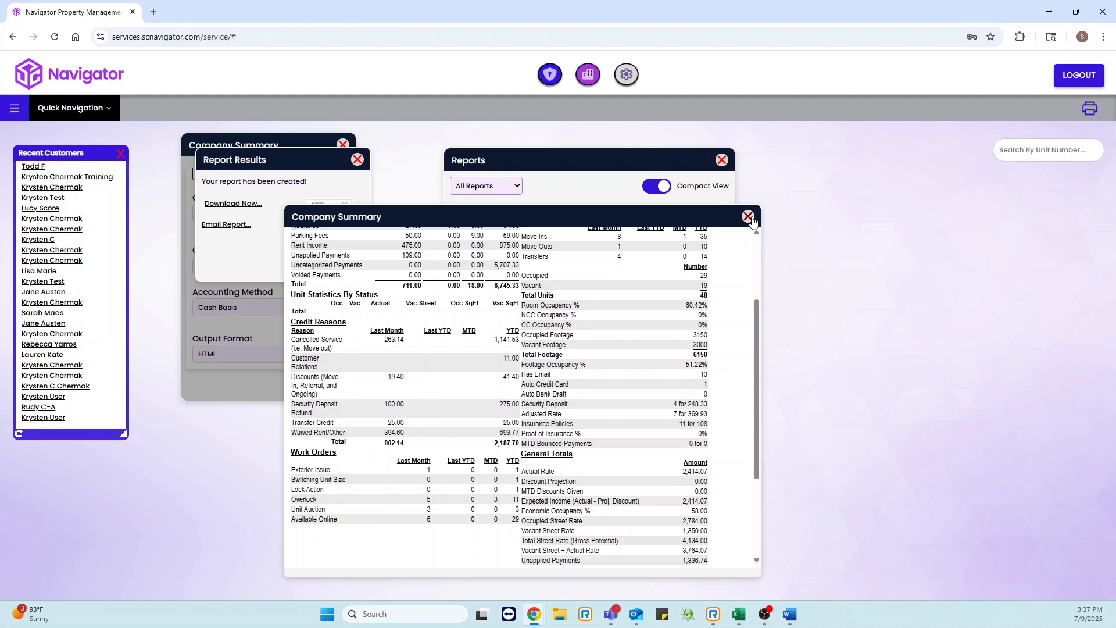
Step: Close the report preview, the Report Results window and the Company Summary window
left_click(749, 217)
left_click(357, 160)
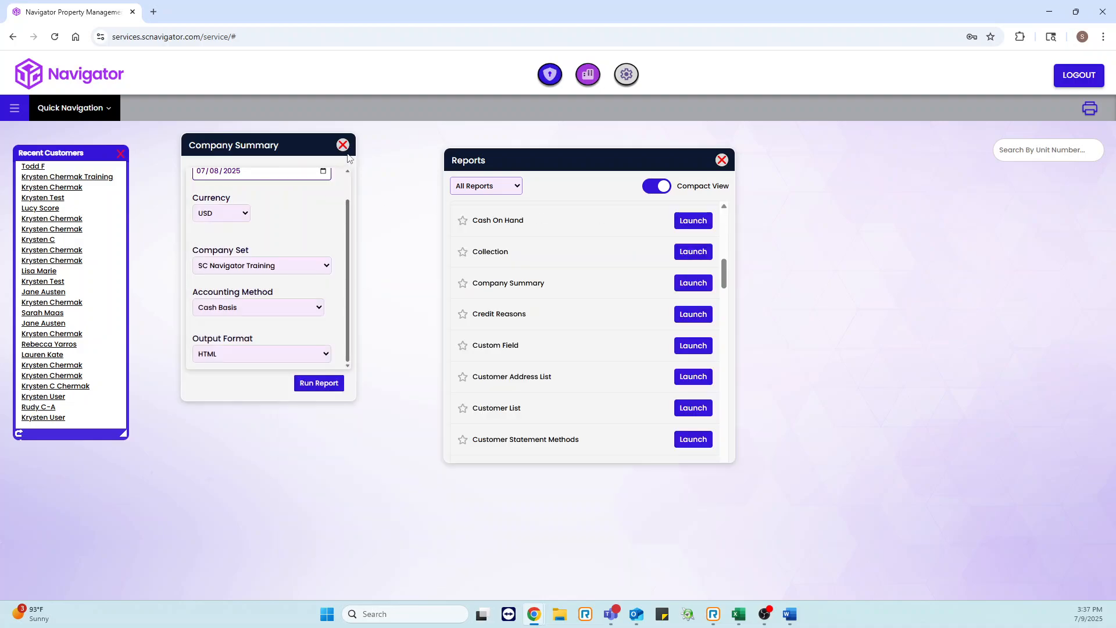
left_click(342, 146)
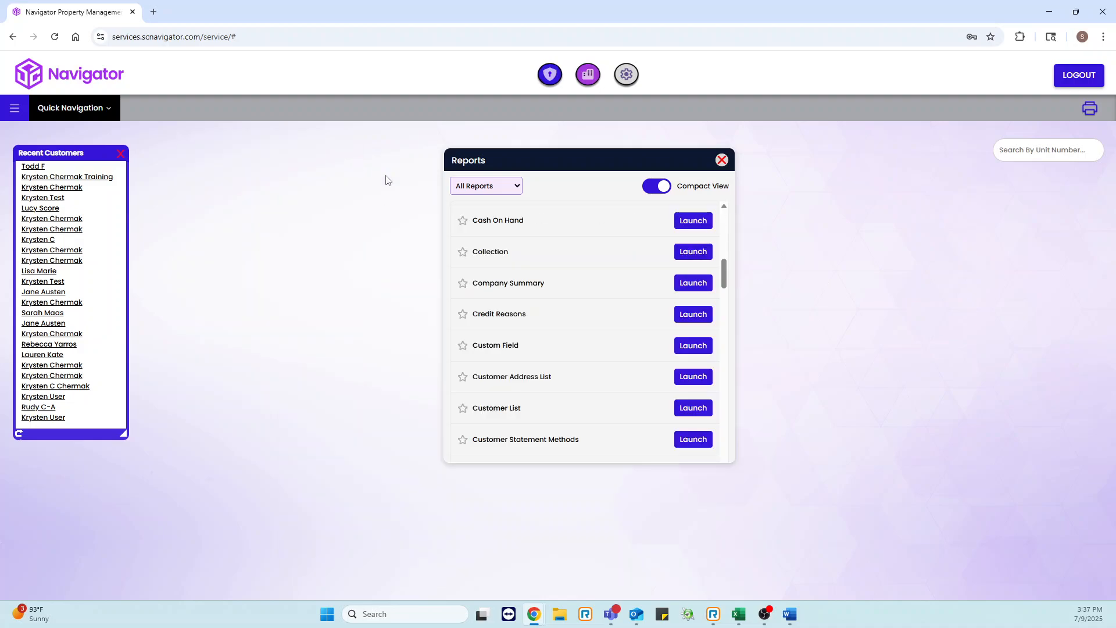
Step: Scroll through the remaining reports in the list and close the Reports window
left_click(463, 285)
scroll(636, 326, "down", 3)
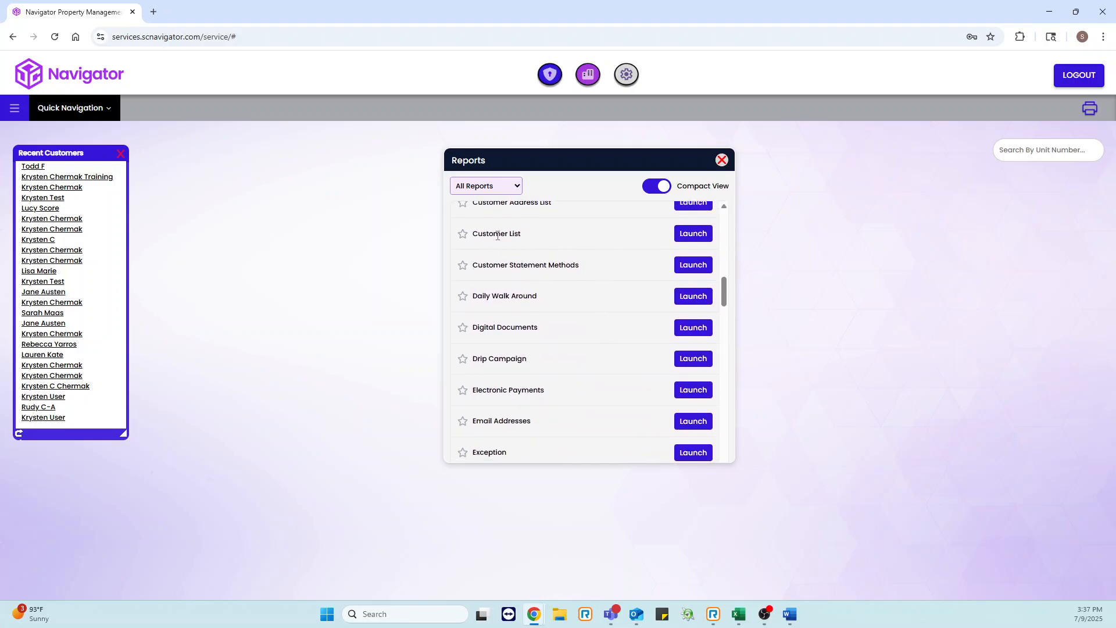
scroll(497, 236, "down", 1)
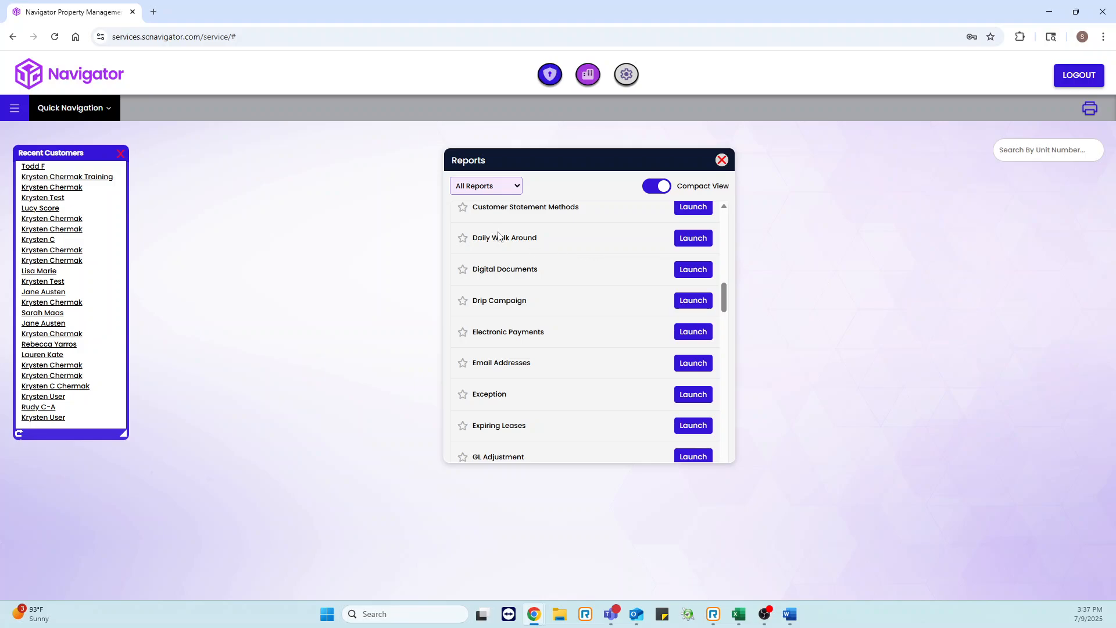
scroll(581, 288, "down", 1)
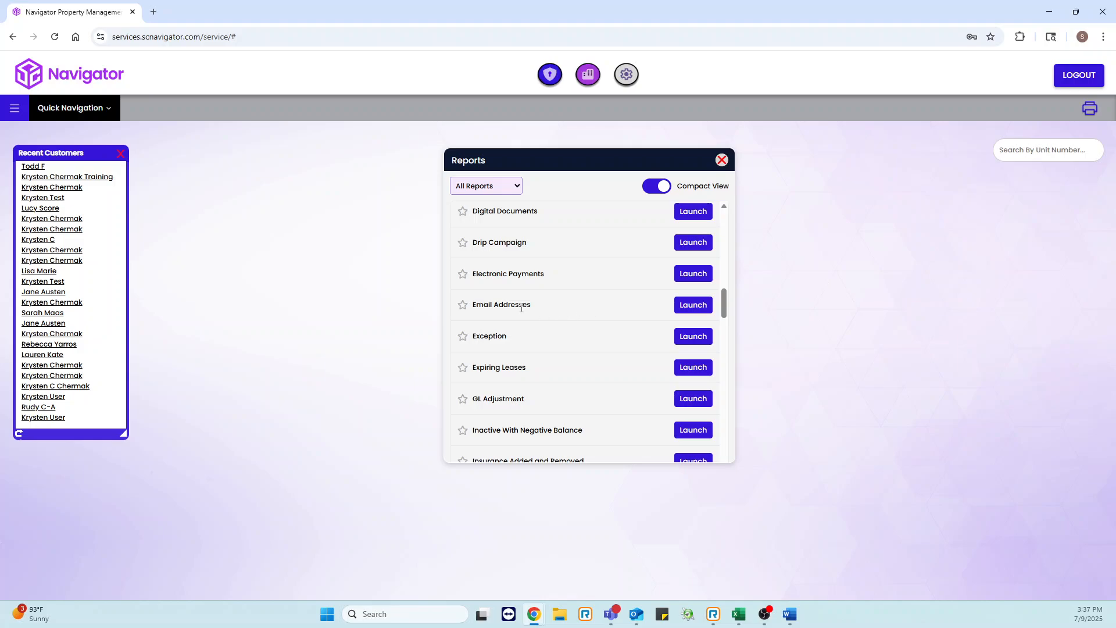
scroll(577, 315, "down", 1)
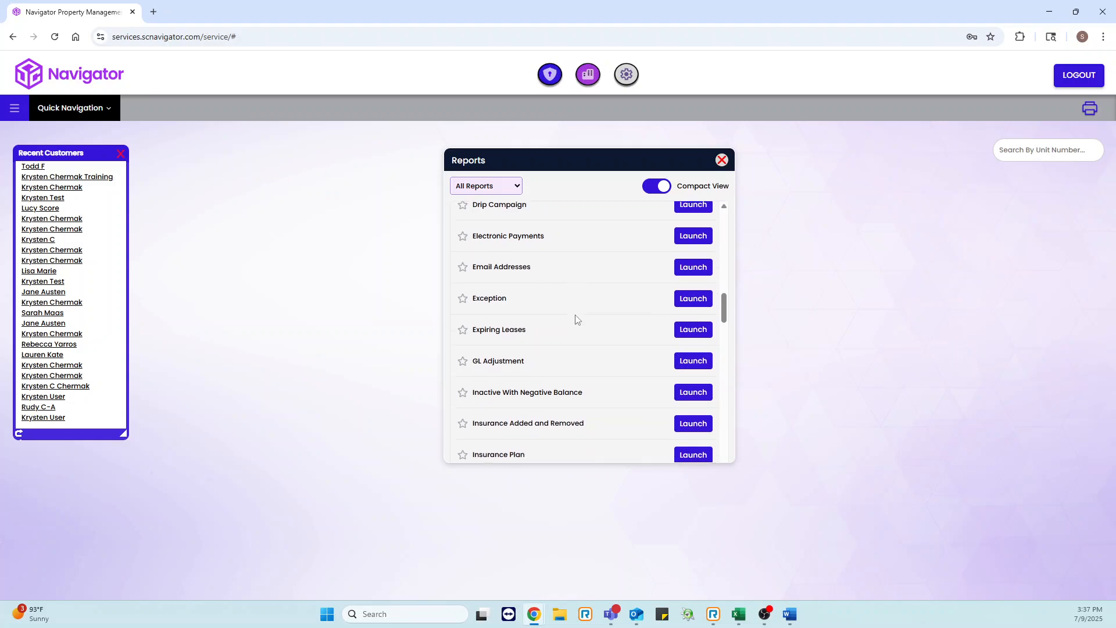
scroll(579, 350, "down", 1)
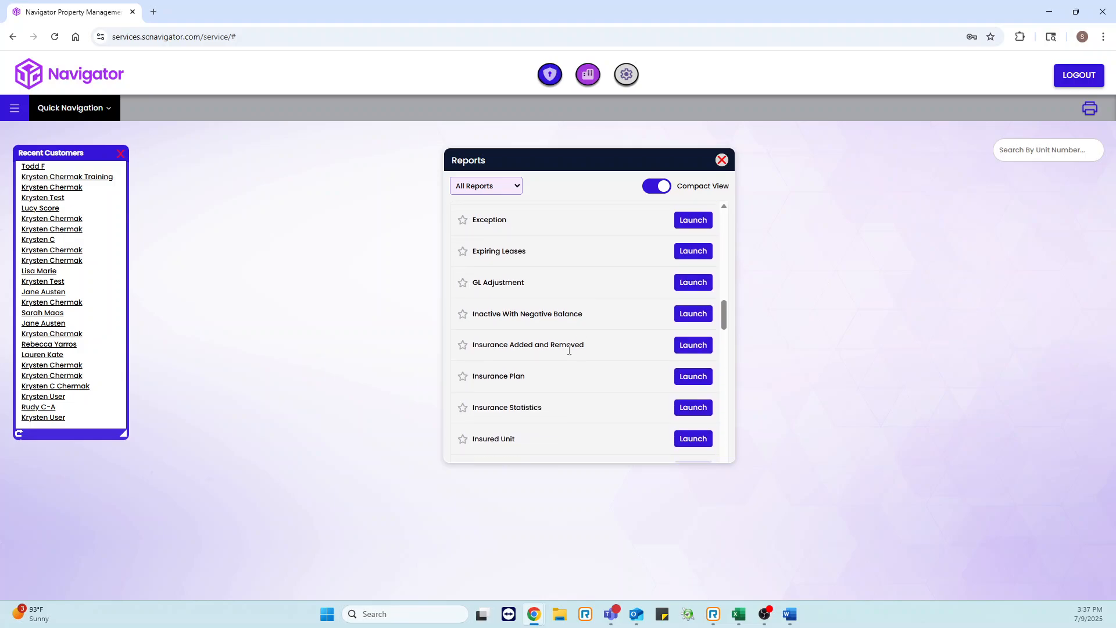
scroll(550, 379, "down", 6)
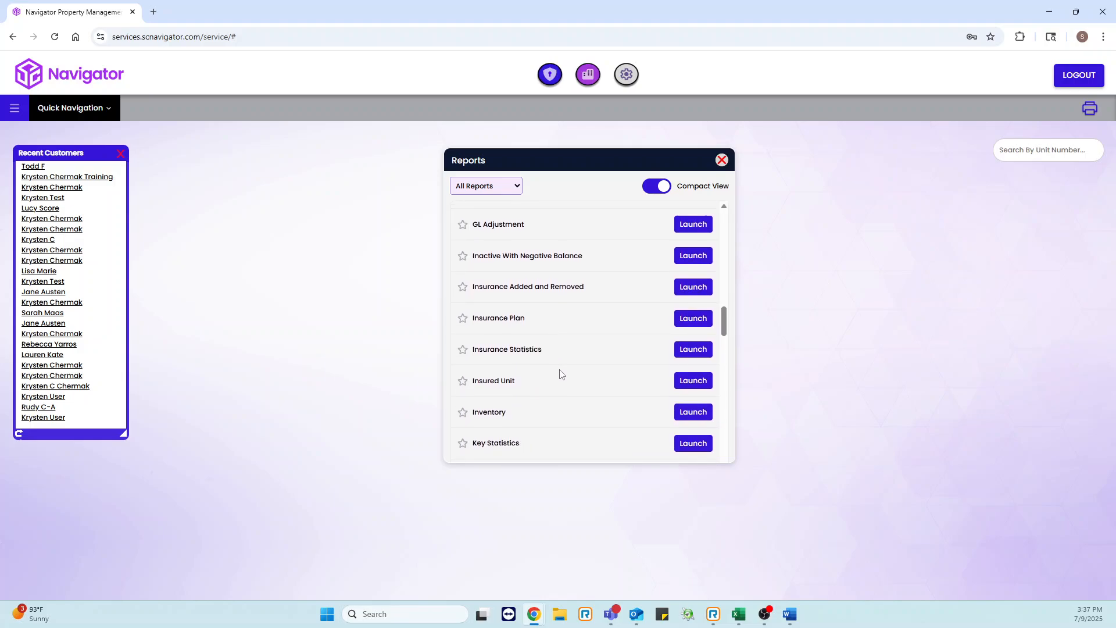
scroll(584, 367, "down", 7)
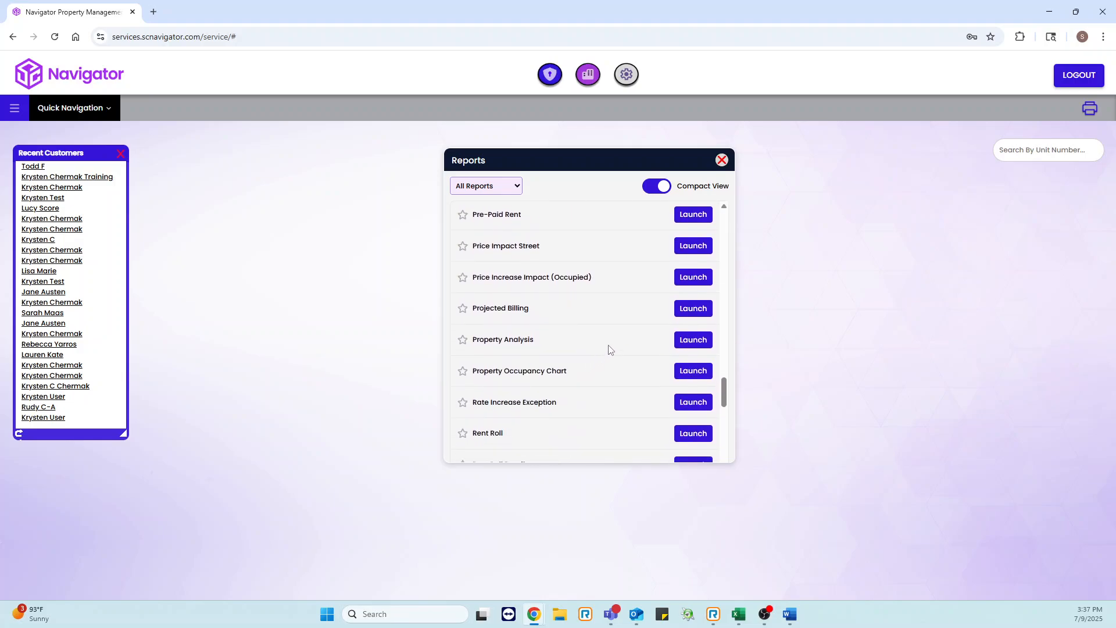
left_click(722, 161)
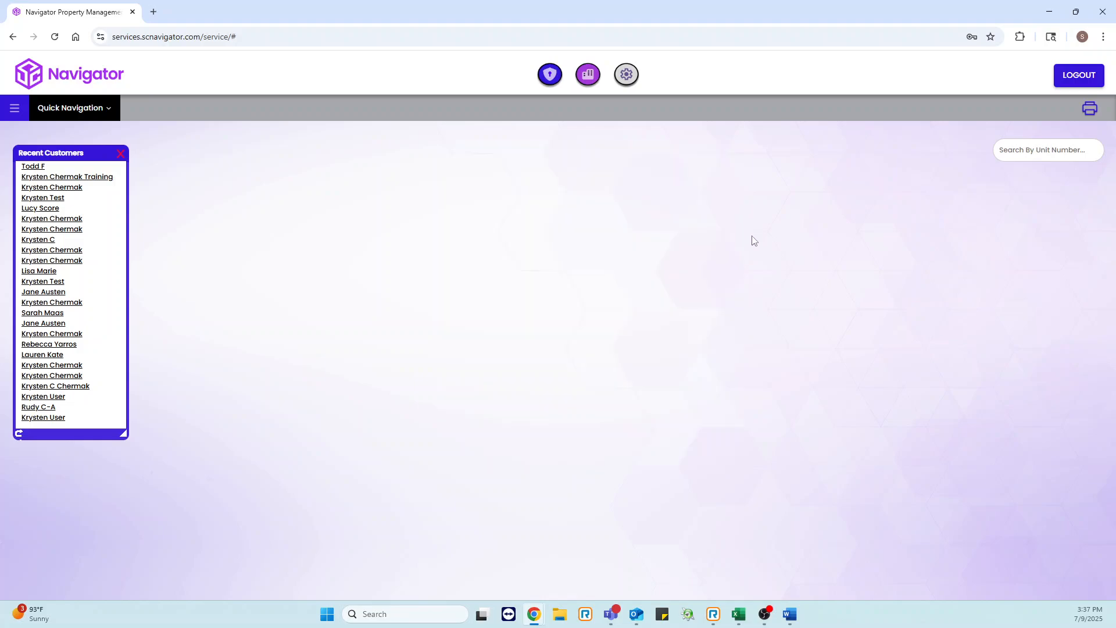